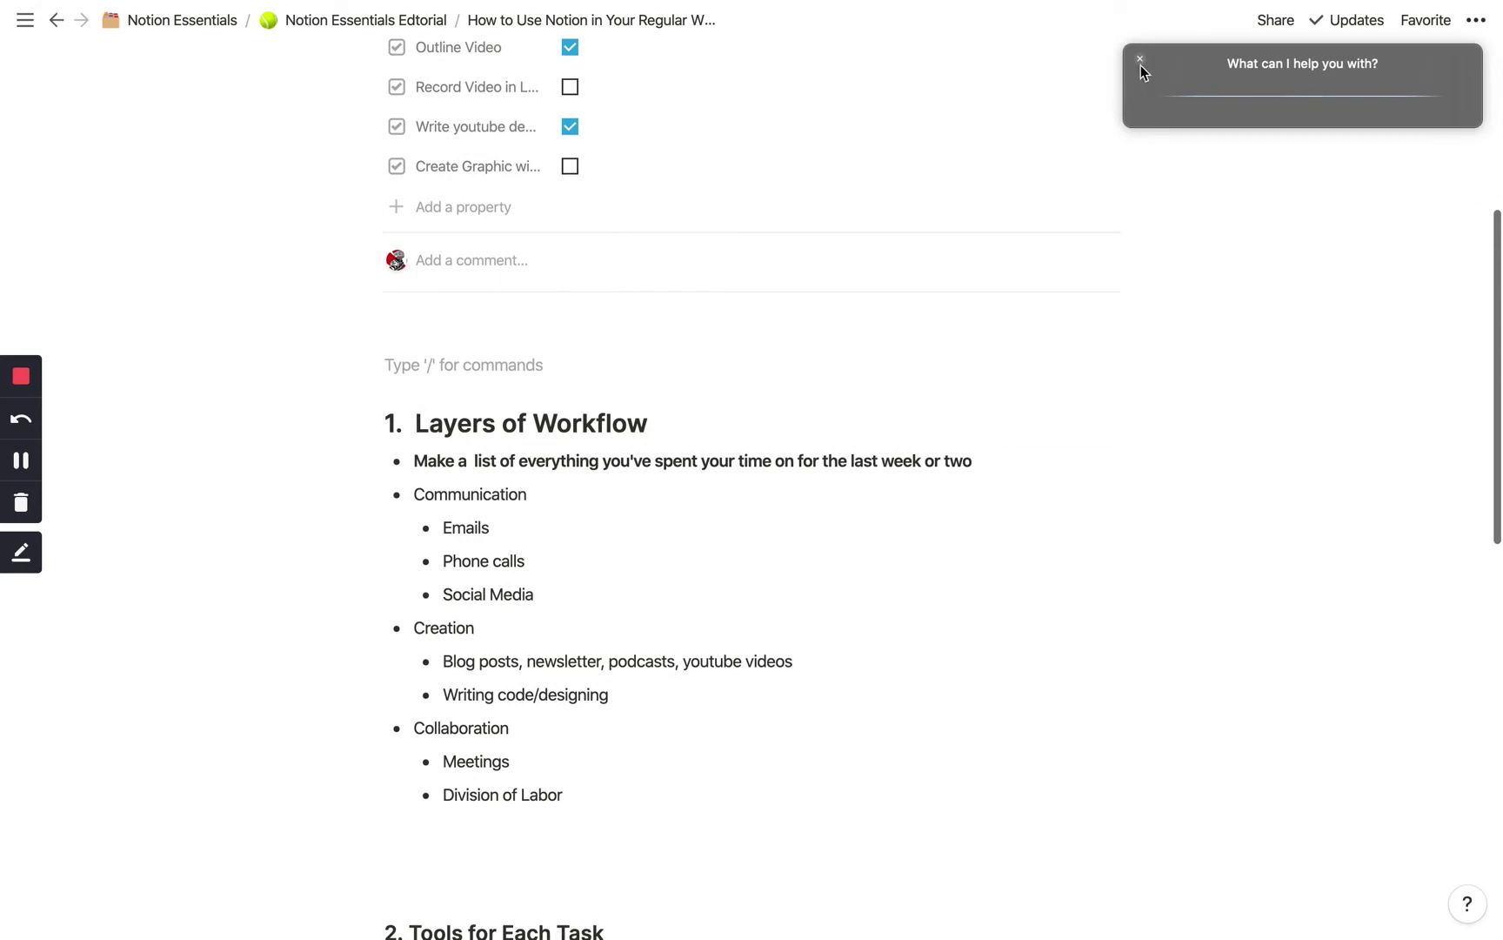
Step: Dismiss the voice assistant pop-up and read through the communication, creation and collaboration items in the "Layers of Workflow" list
left_click(1141, 60)
scroll(750, 392, "up", 1)
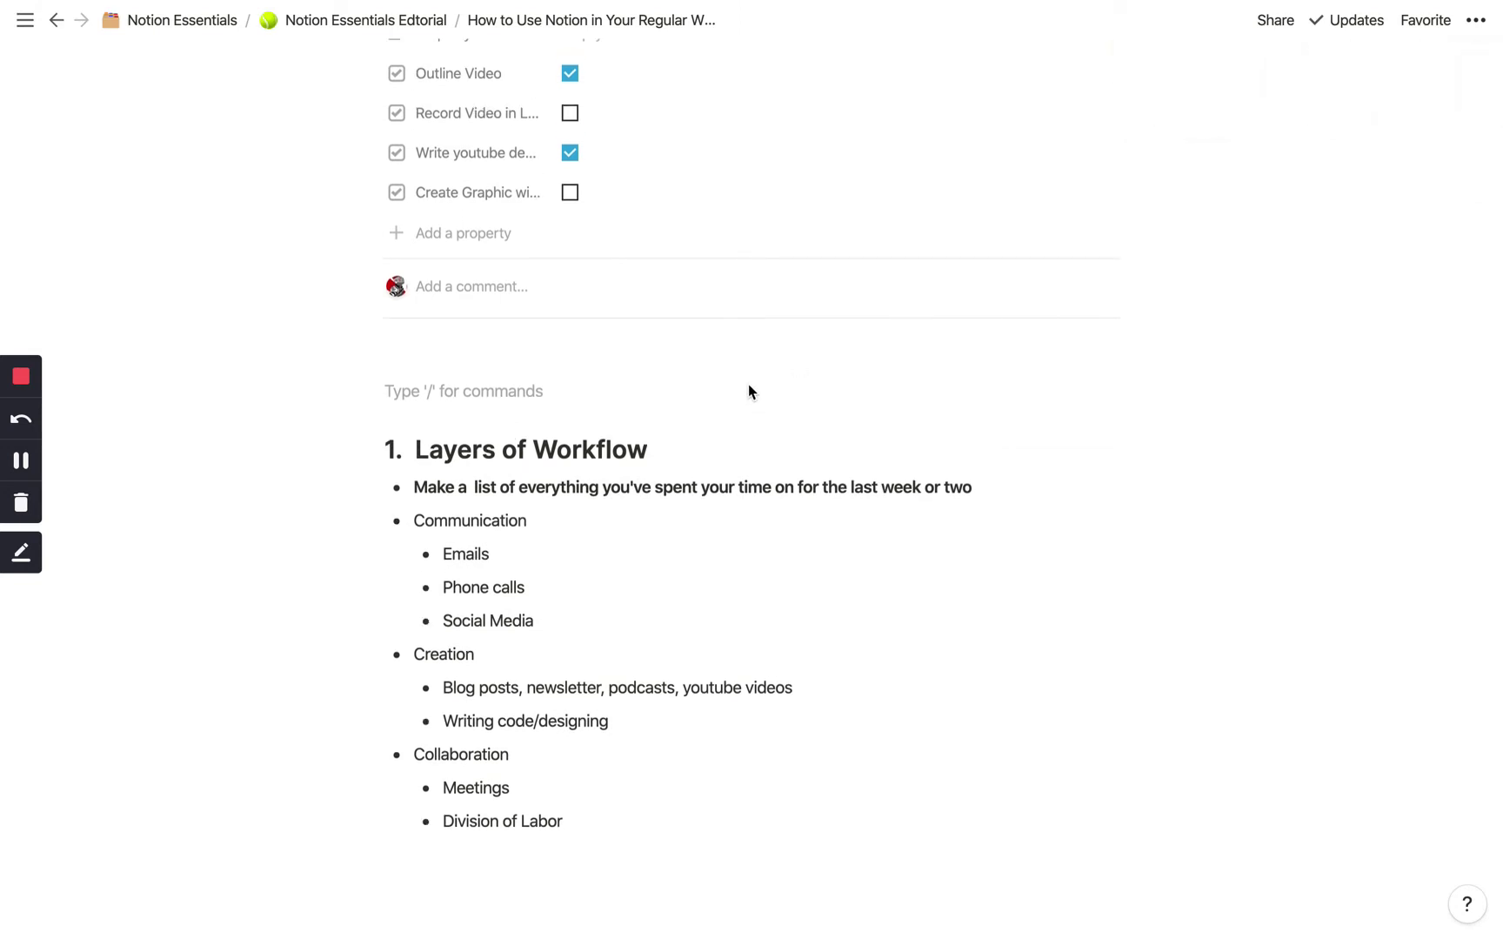
scroll(750, 391, "down", 2)
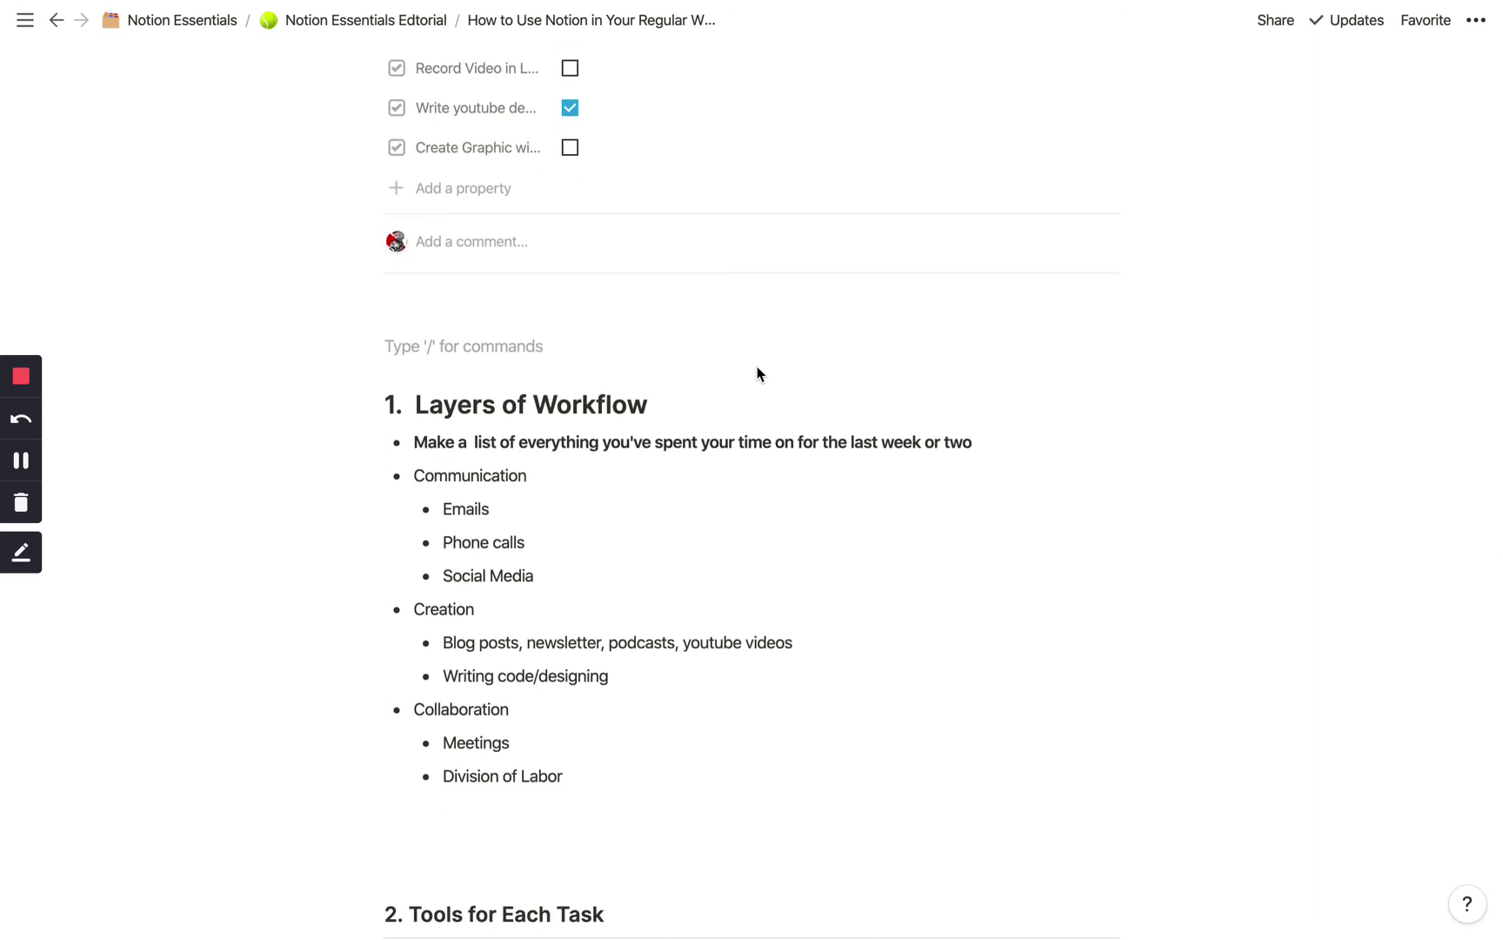
scroll(782, 376, "down", 2)
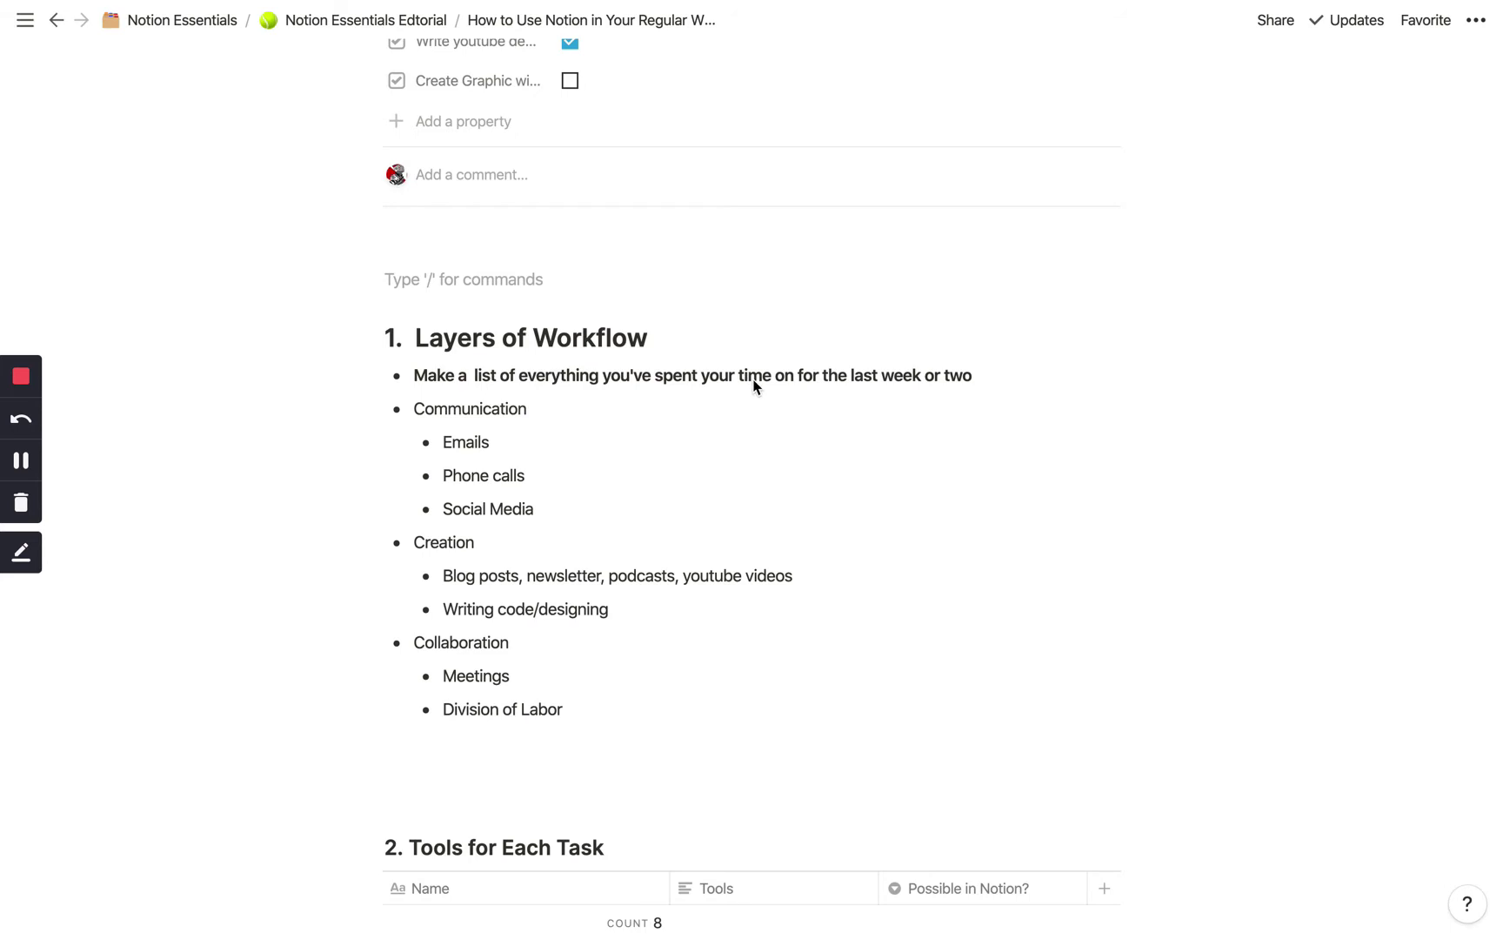
scroll(763, 385, "down", 1)
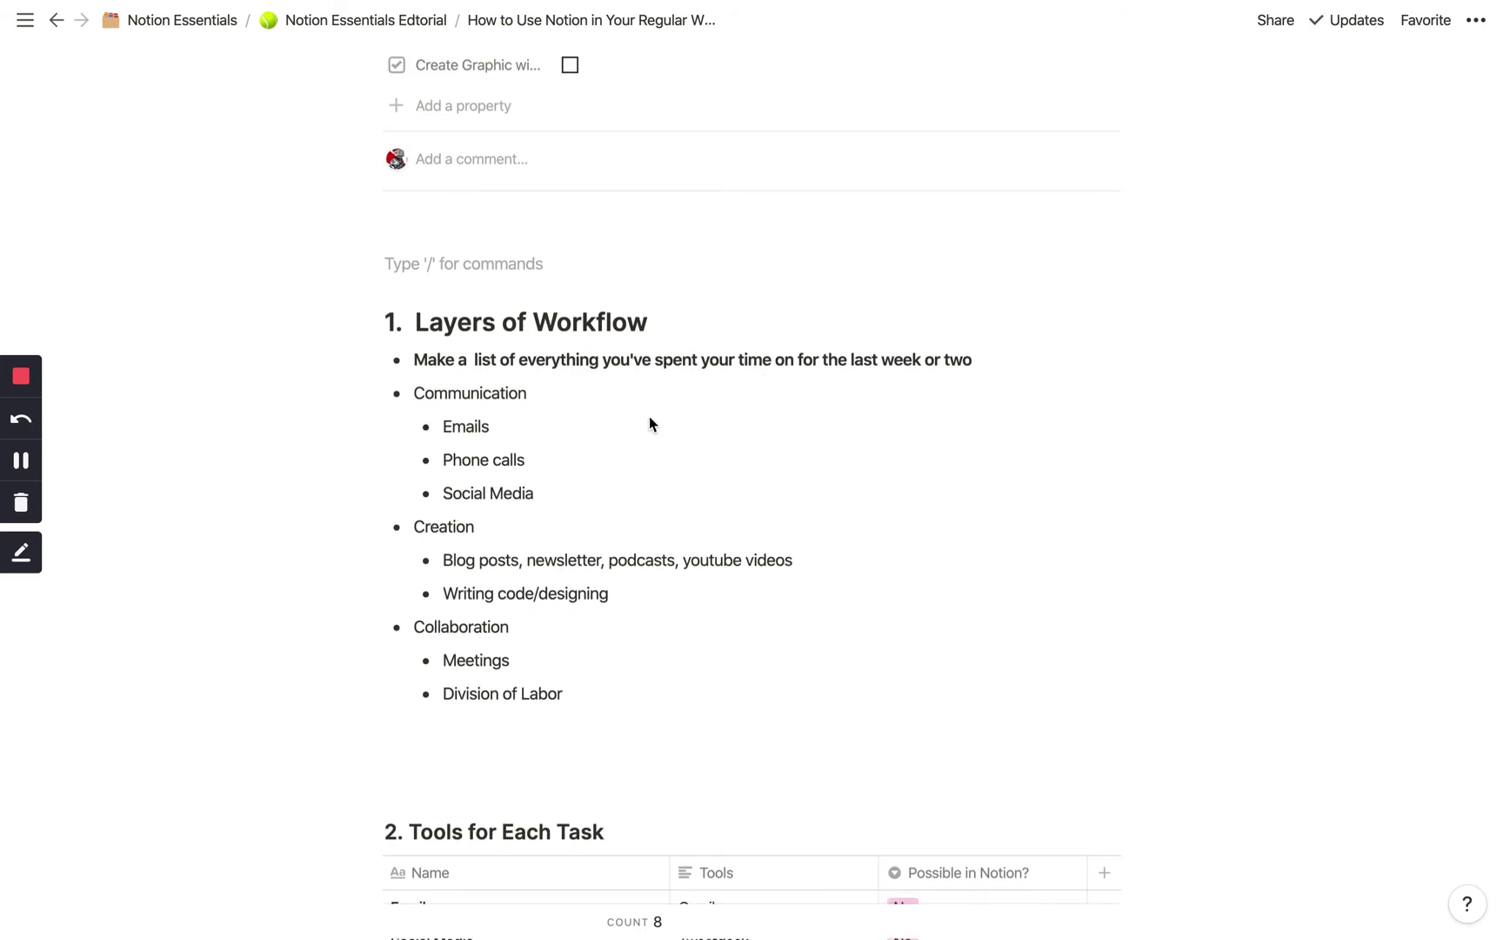
scroll(657, 431, "down", 1)
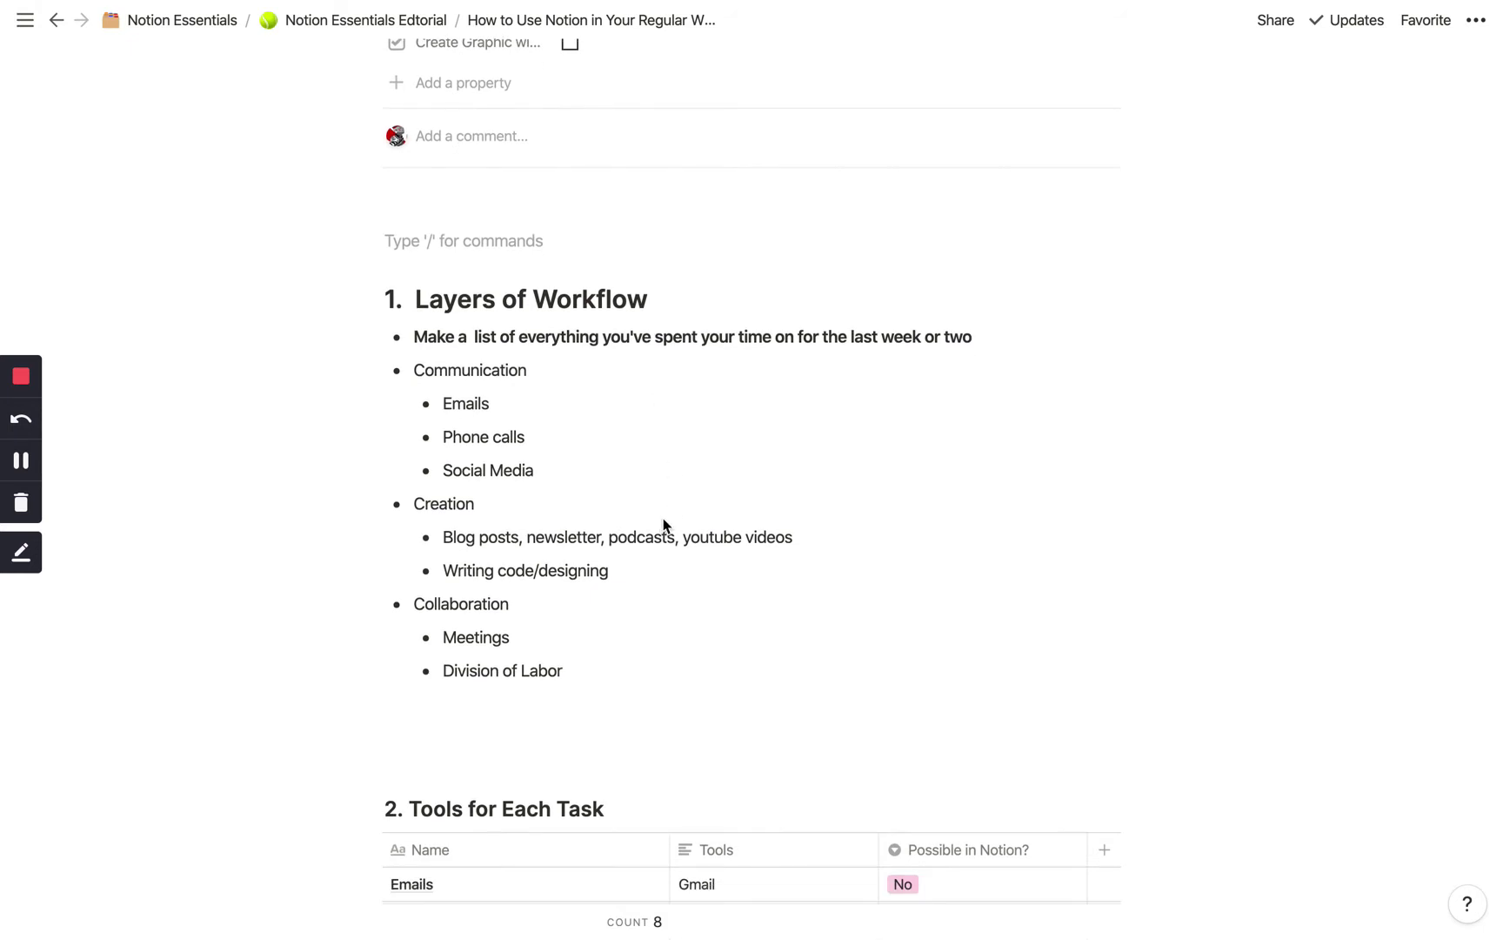
scroll(731, 534, "down", 1)
scroll(731, 534, "down", 1)
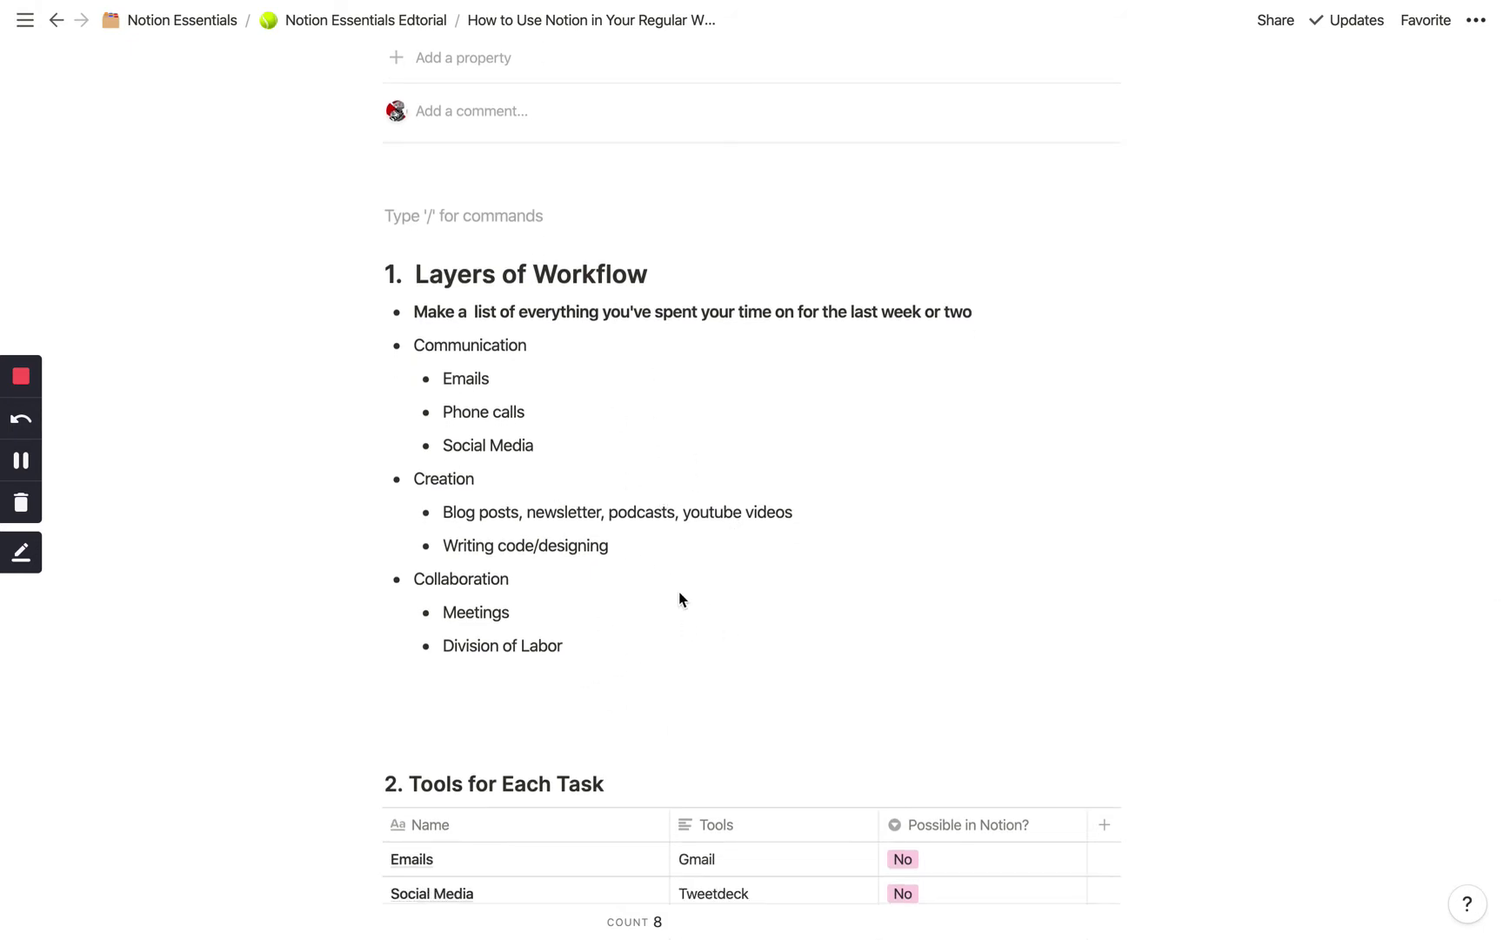
scroll(676, 598, "down", 1)
scroll(749, 542, "down", 3)
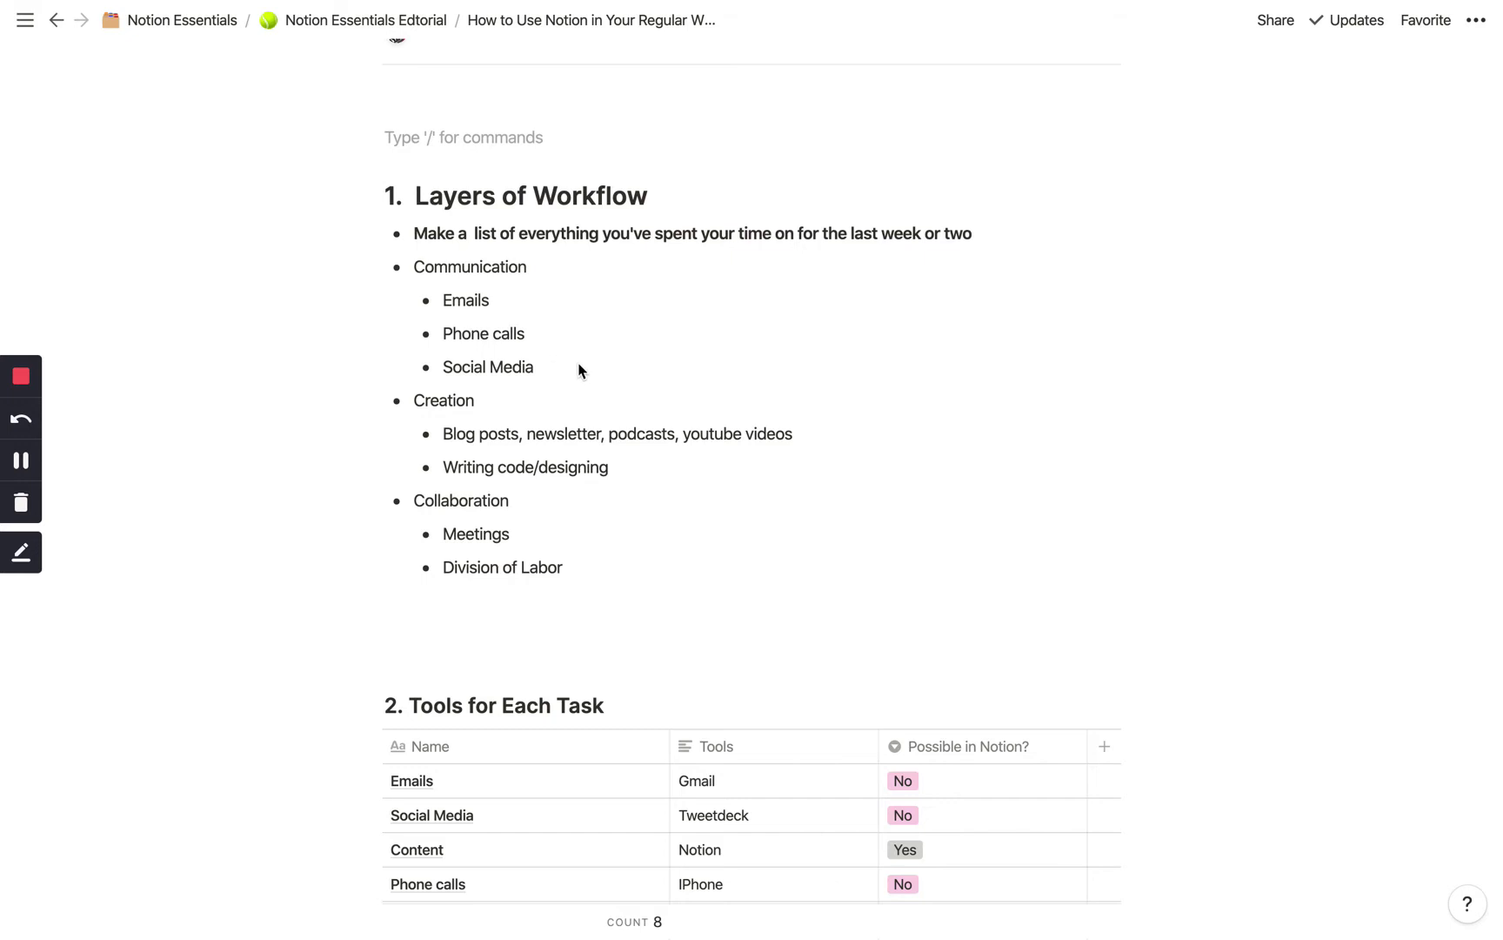
scroll(579, 369, "down", 1)
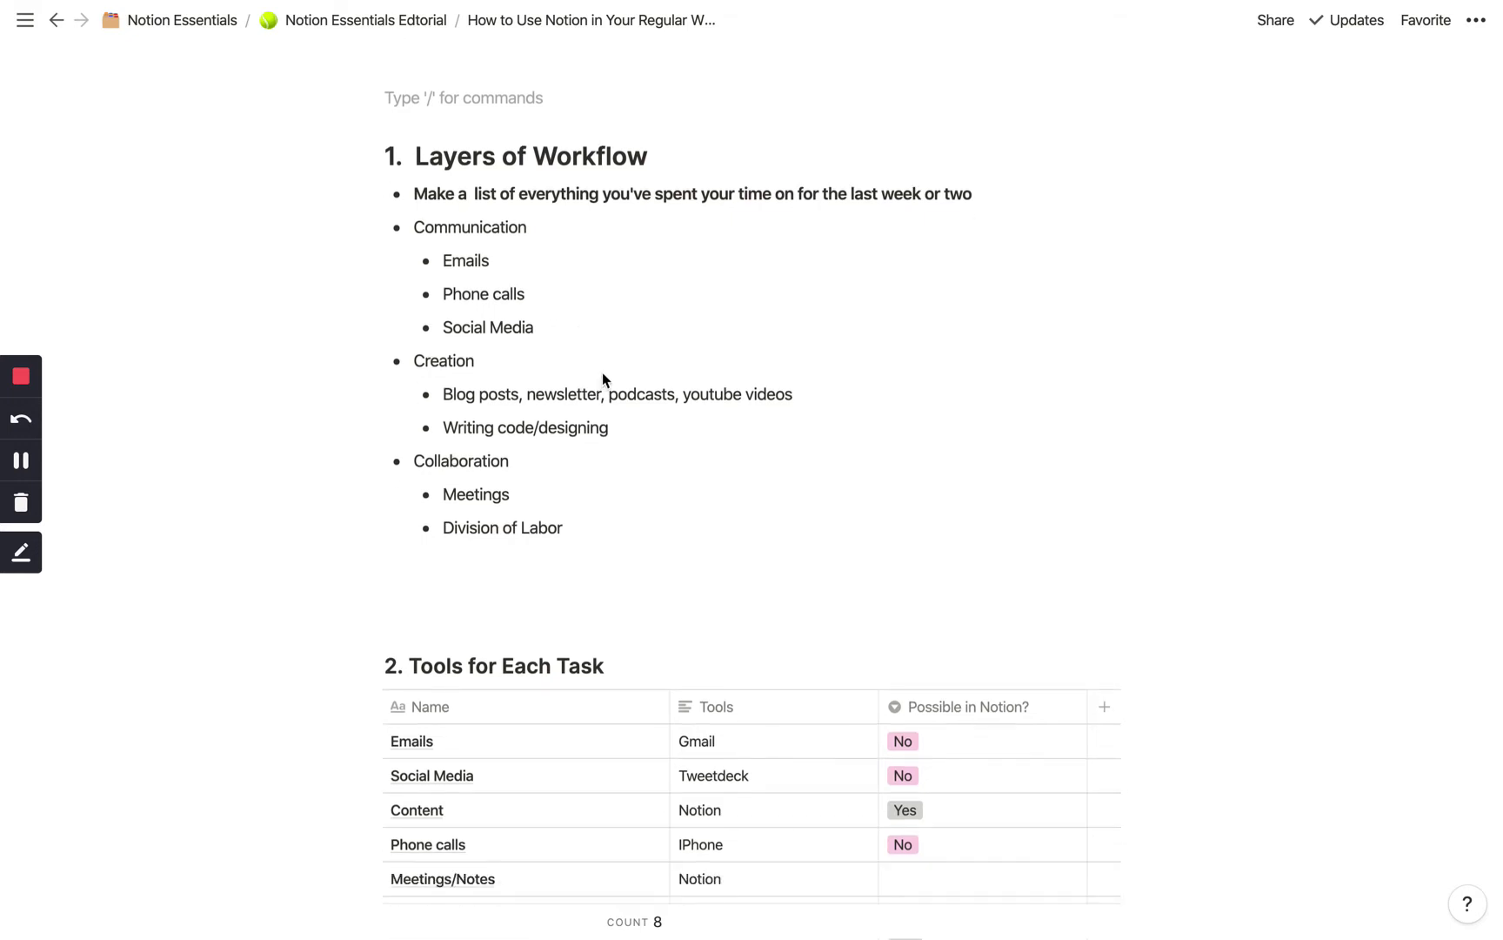
scroll(644, 360, "down", 1)
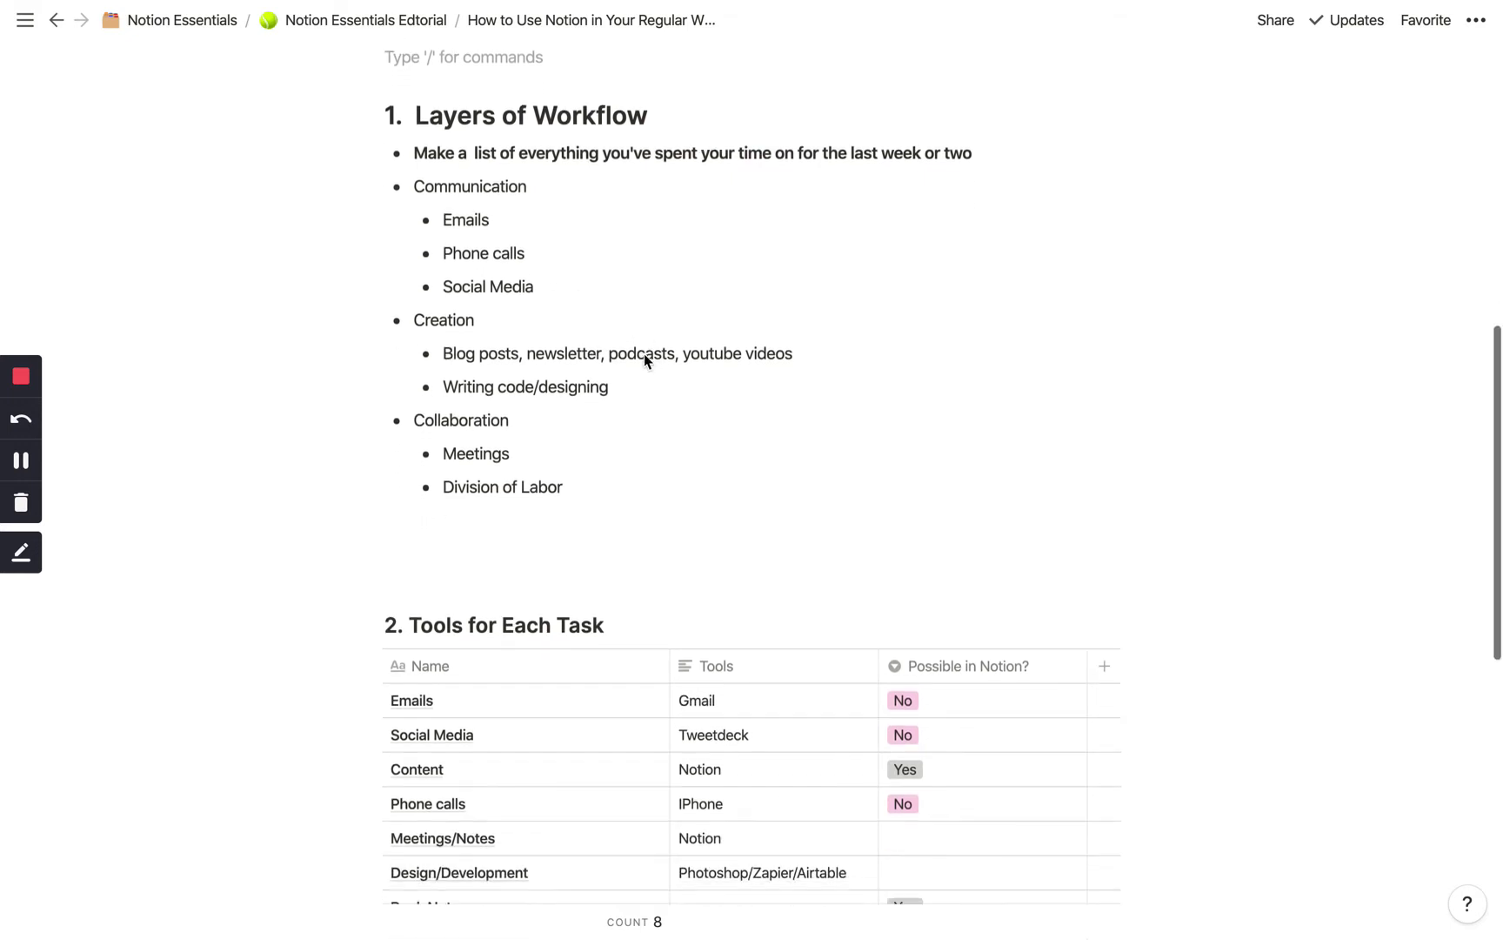
scroll(644, 353, "down", 1)
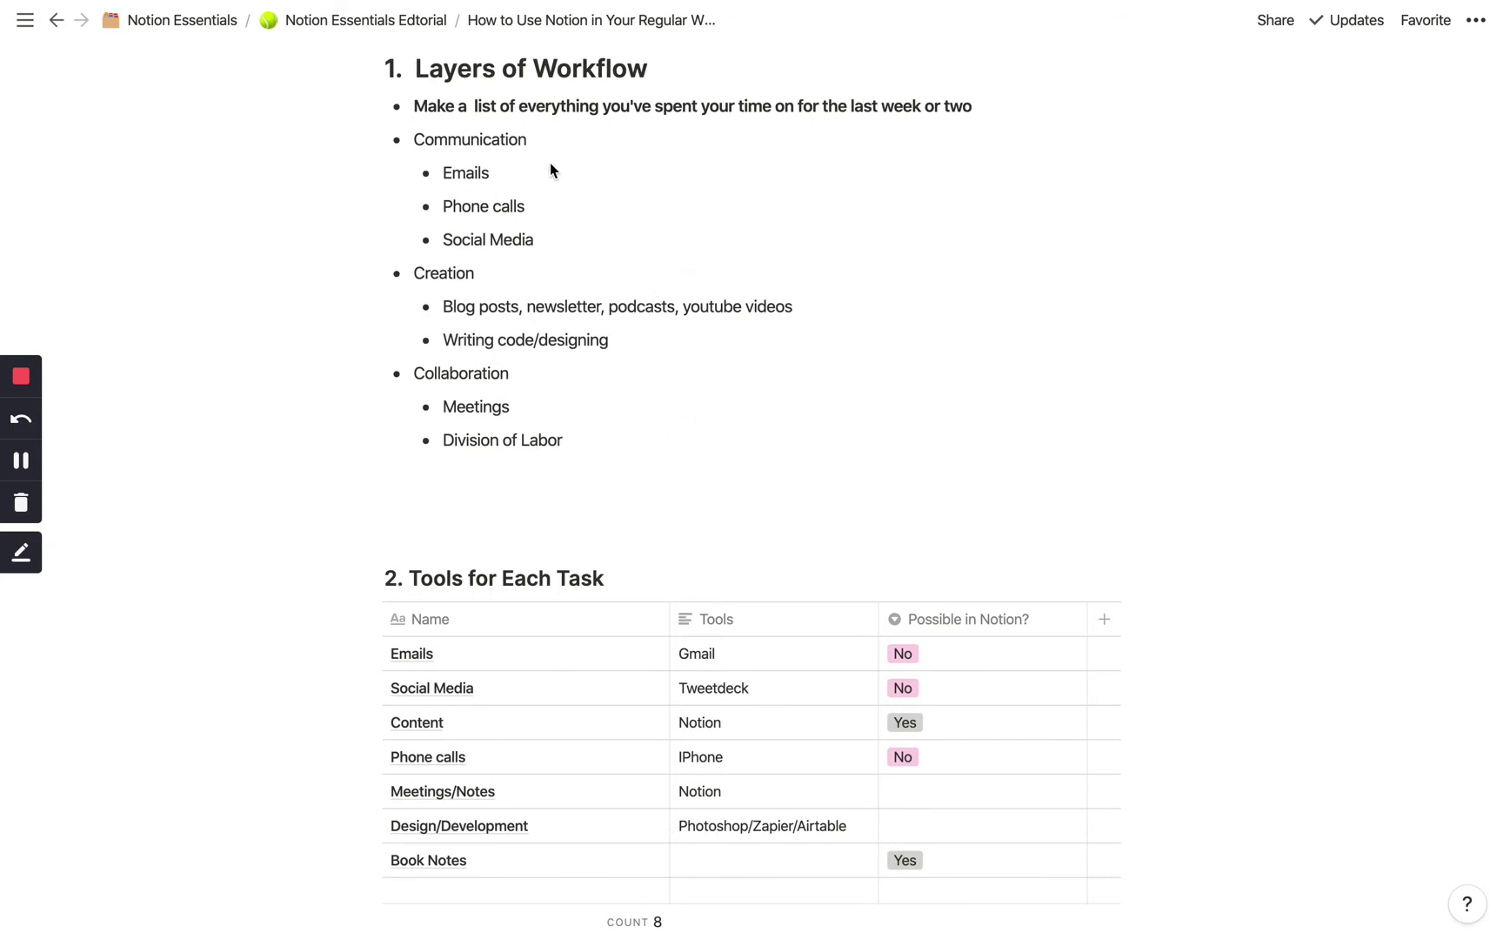
scroll(670, 325, "down", 1)
scroll(670, 326, "down", 3)
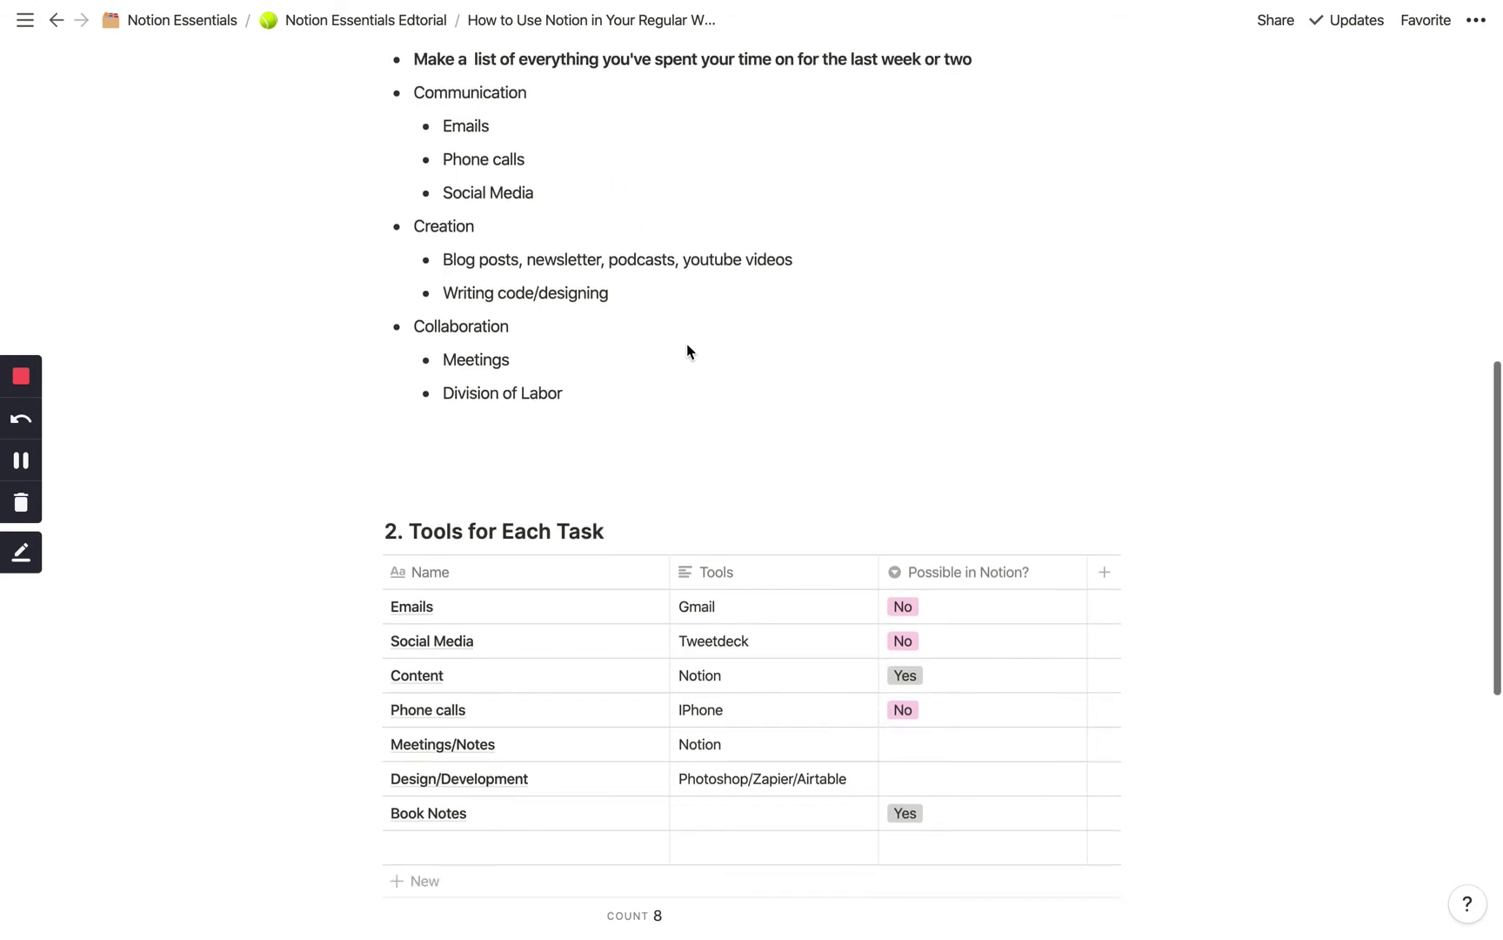
Step: Examine the "Tools for Each Task" table, comparing each task's tool and whether it is possible in Notion
scroll(717, 311, "down", 5)
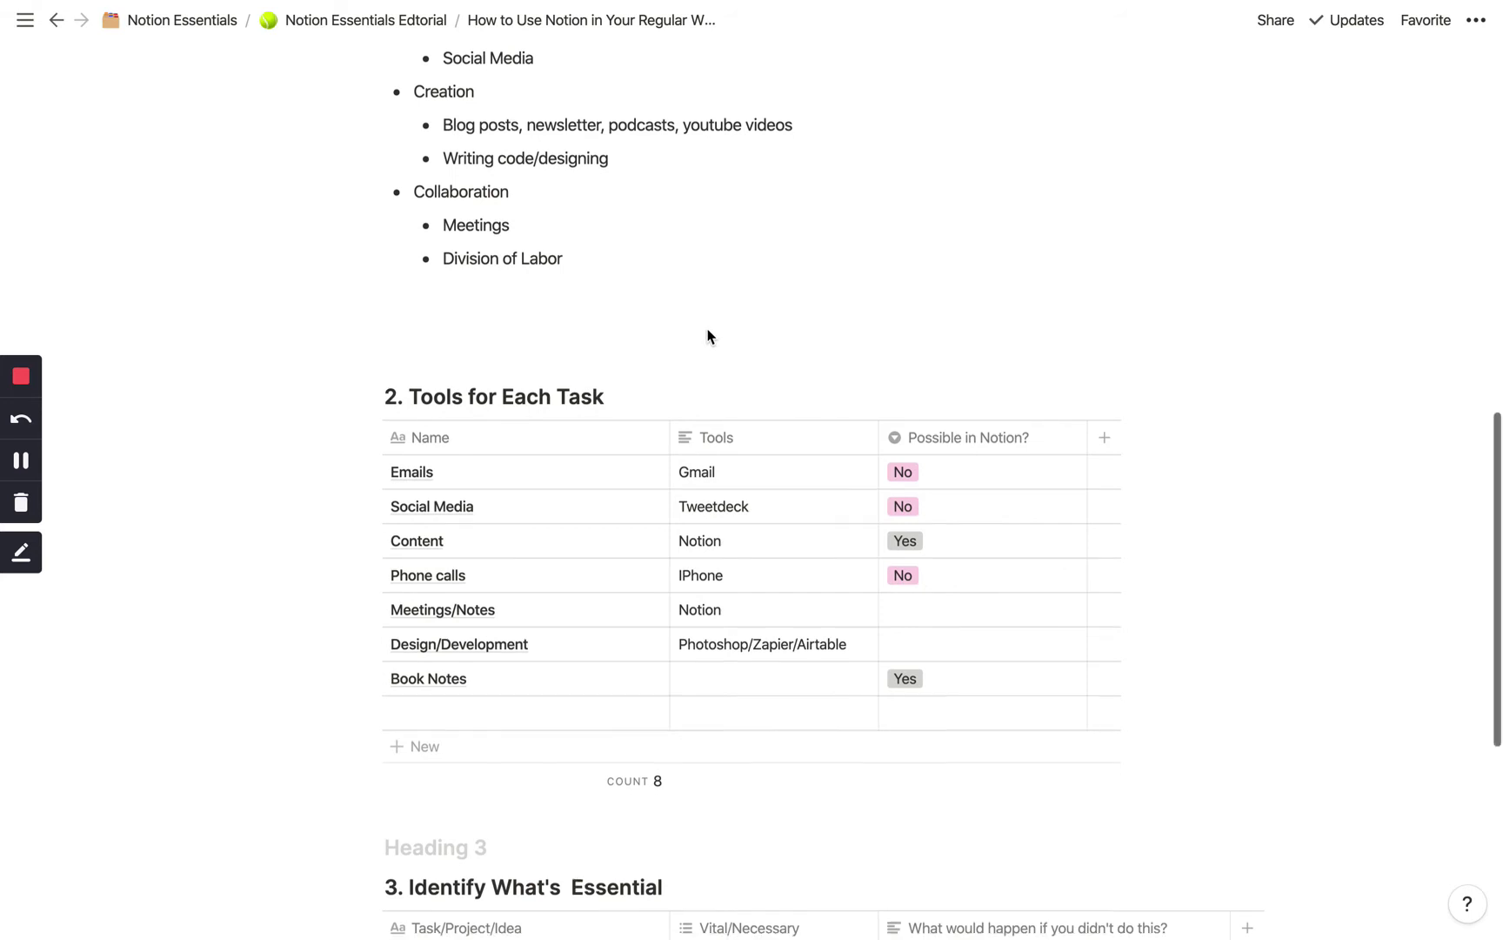
scroll(705, 321, "down", 3)
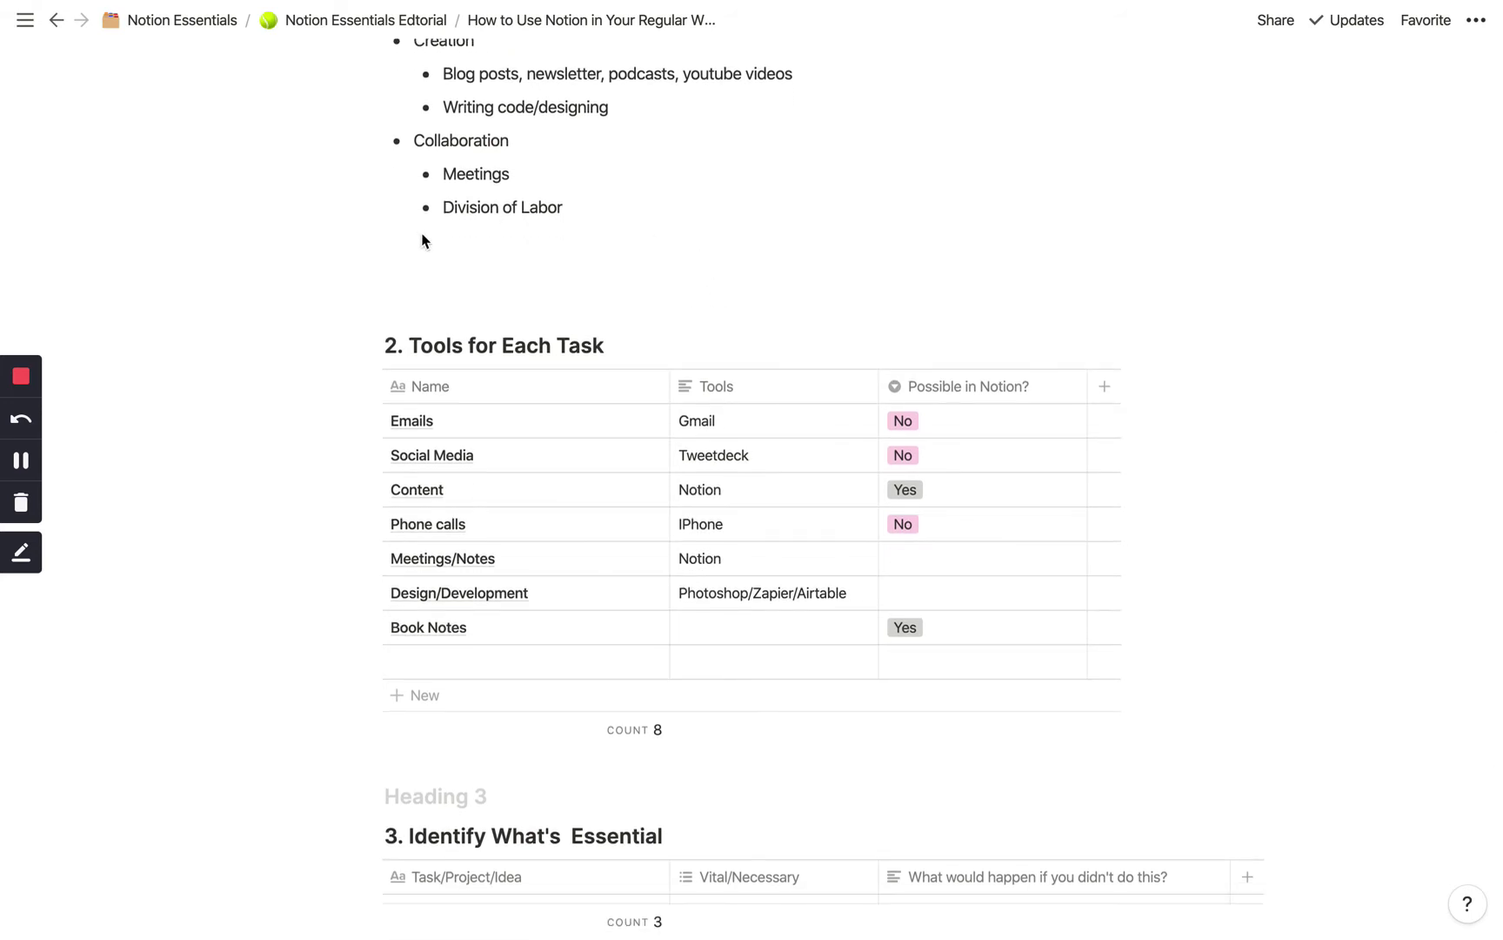
scroll(535, 378, "down", 2)
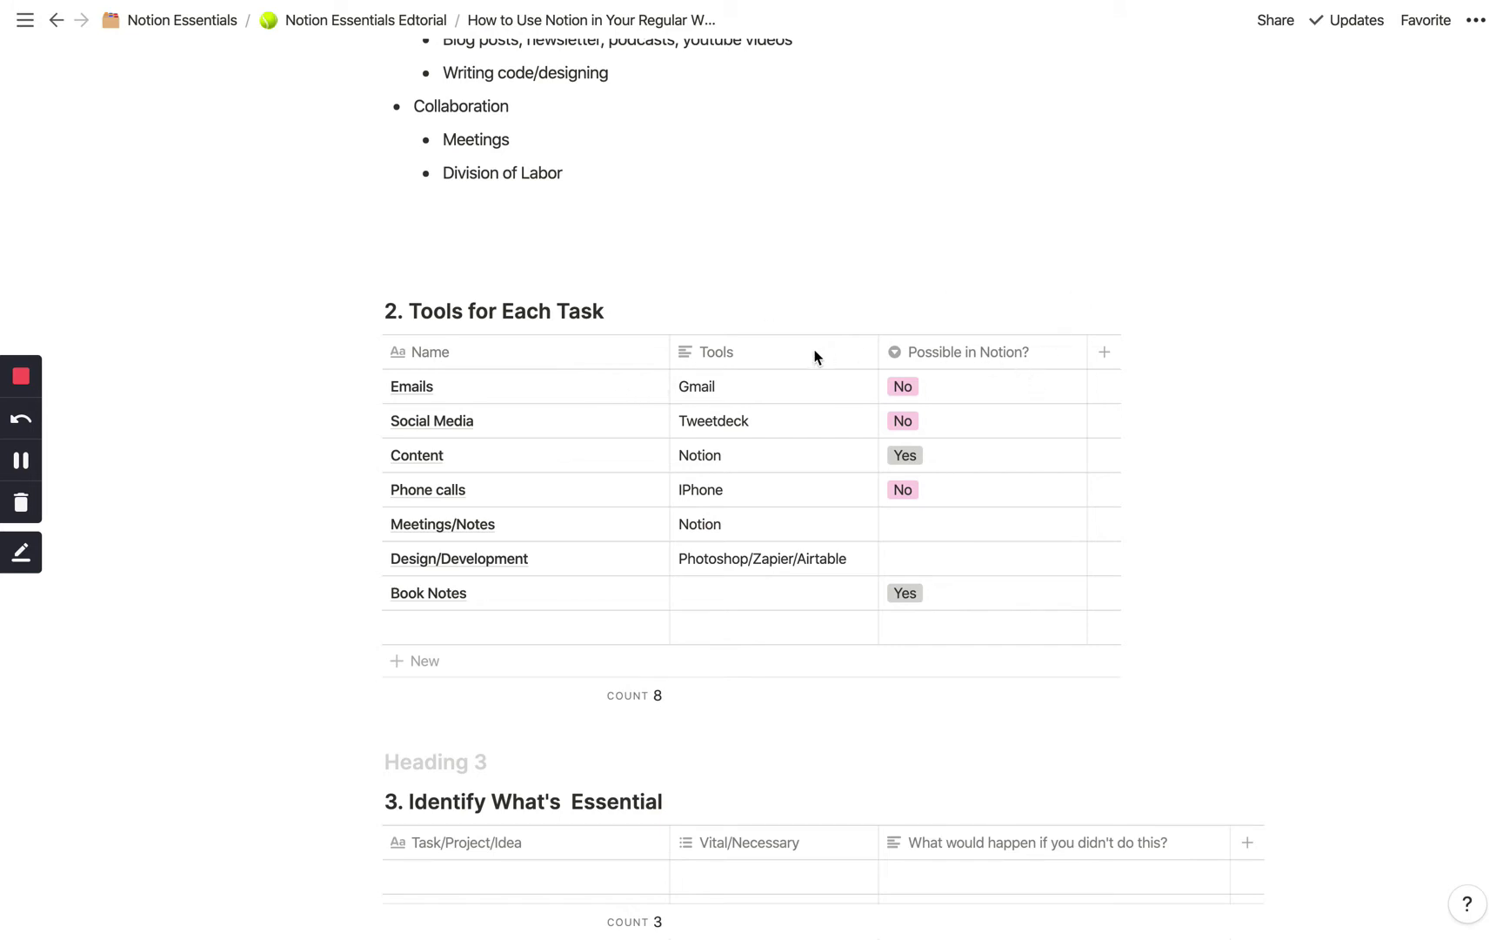
scroll(814, 353, "down", 1)
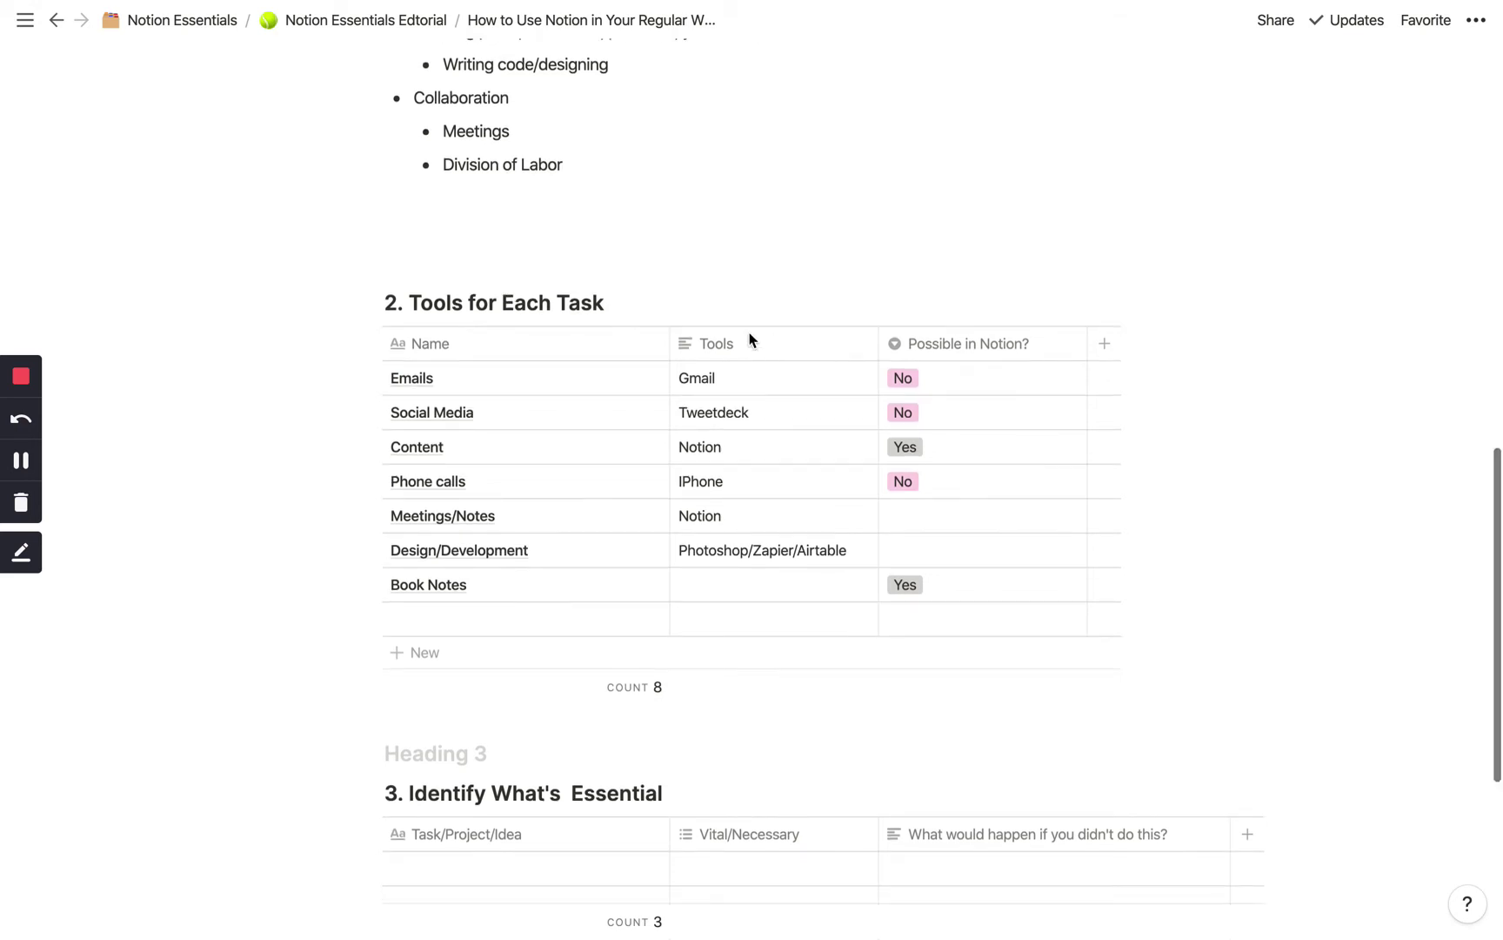
scroll(610, 368, "down", 2)
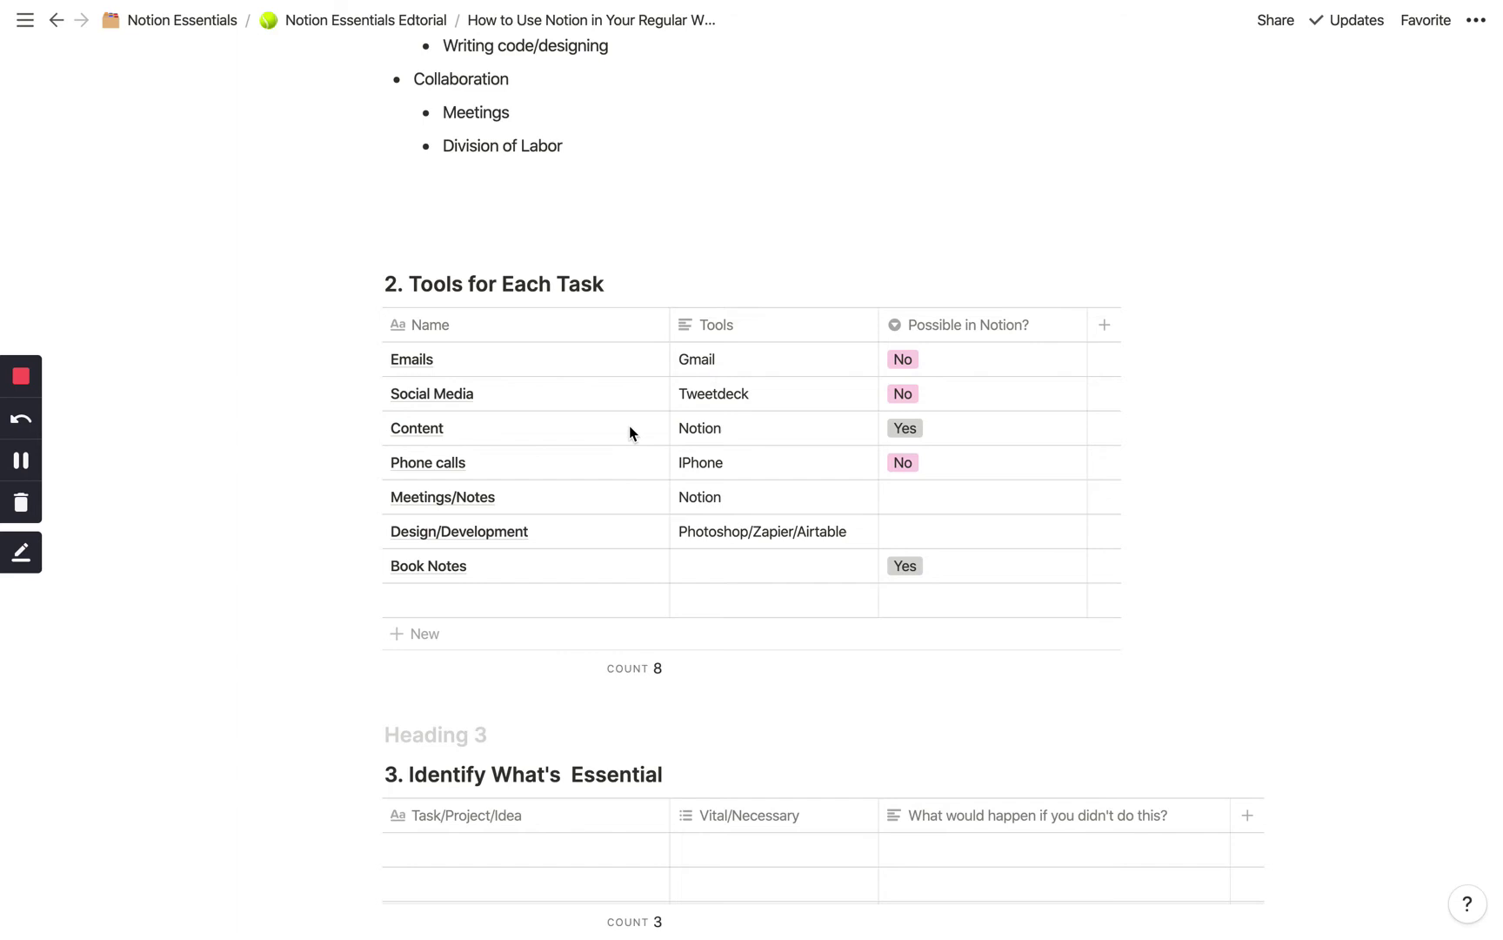
scroll(631, 433, "down", 1)
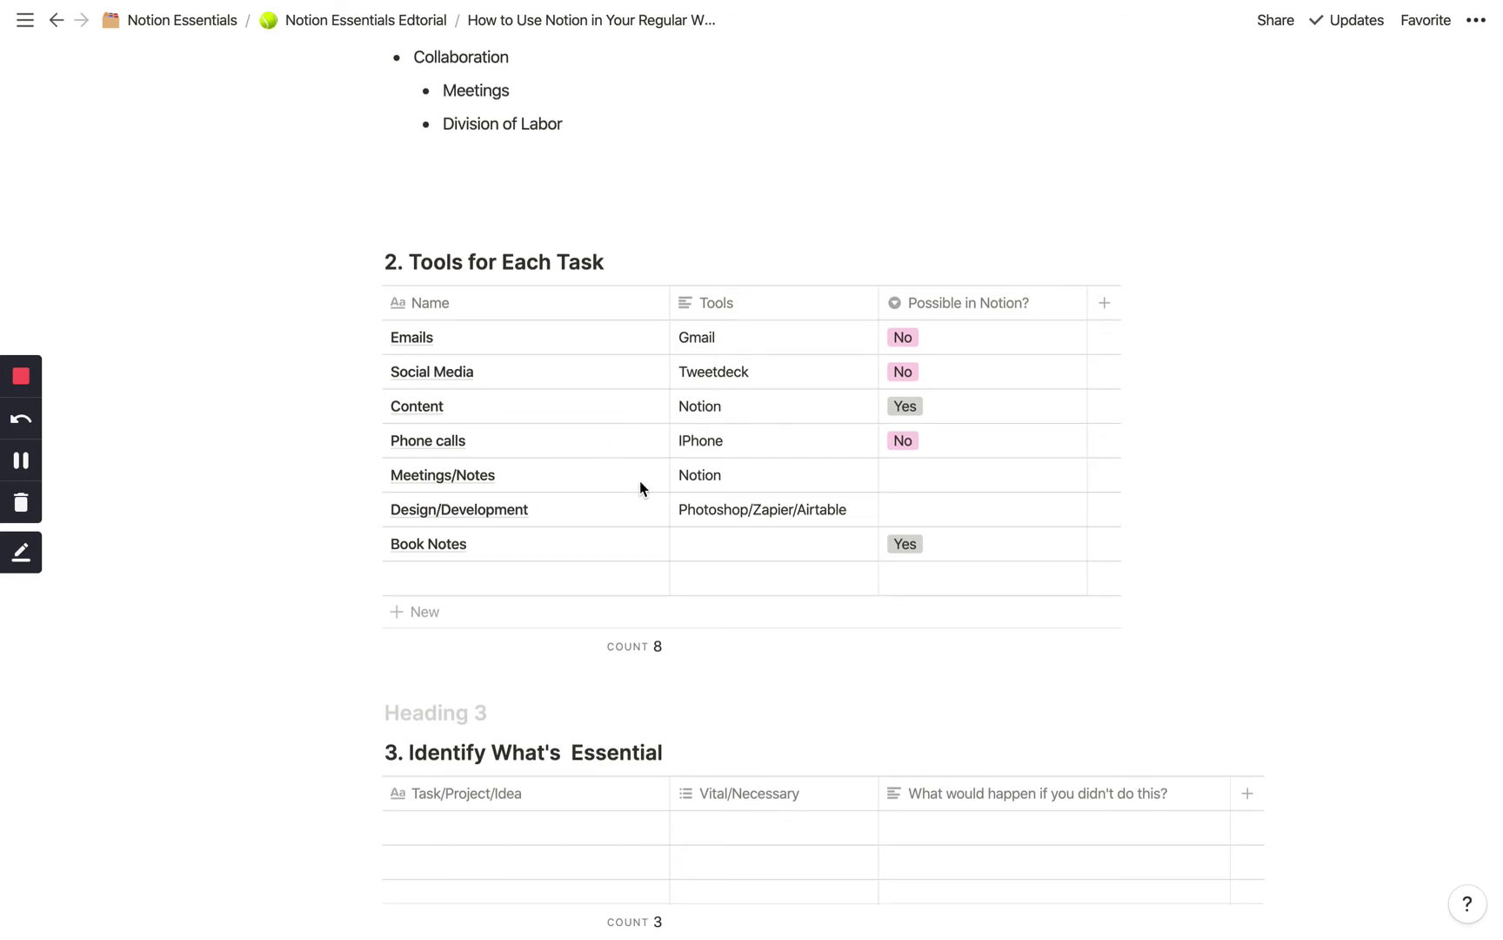
scroll(709, 472, "down", 1)
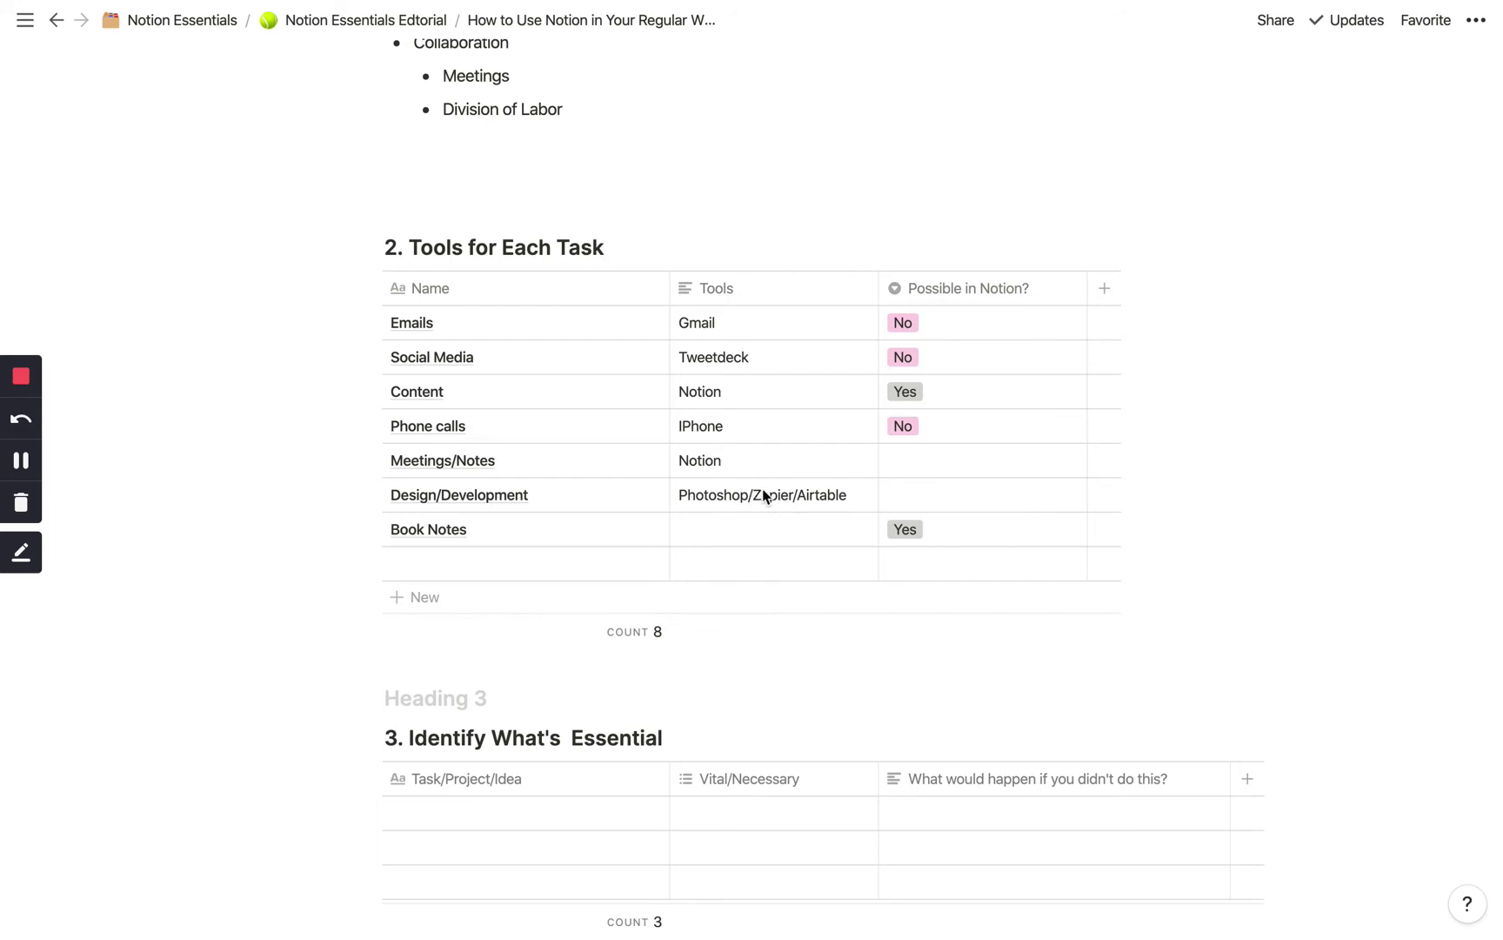
scroll(763, 496, "down", 1)
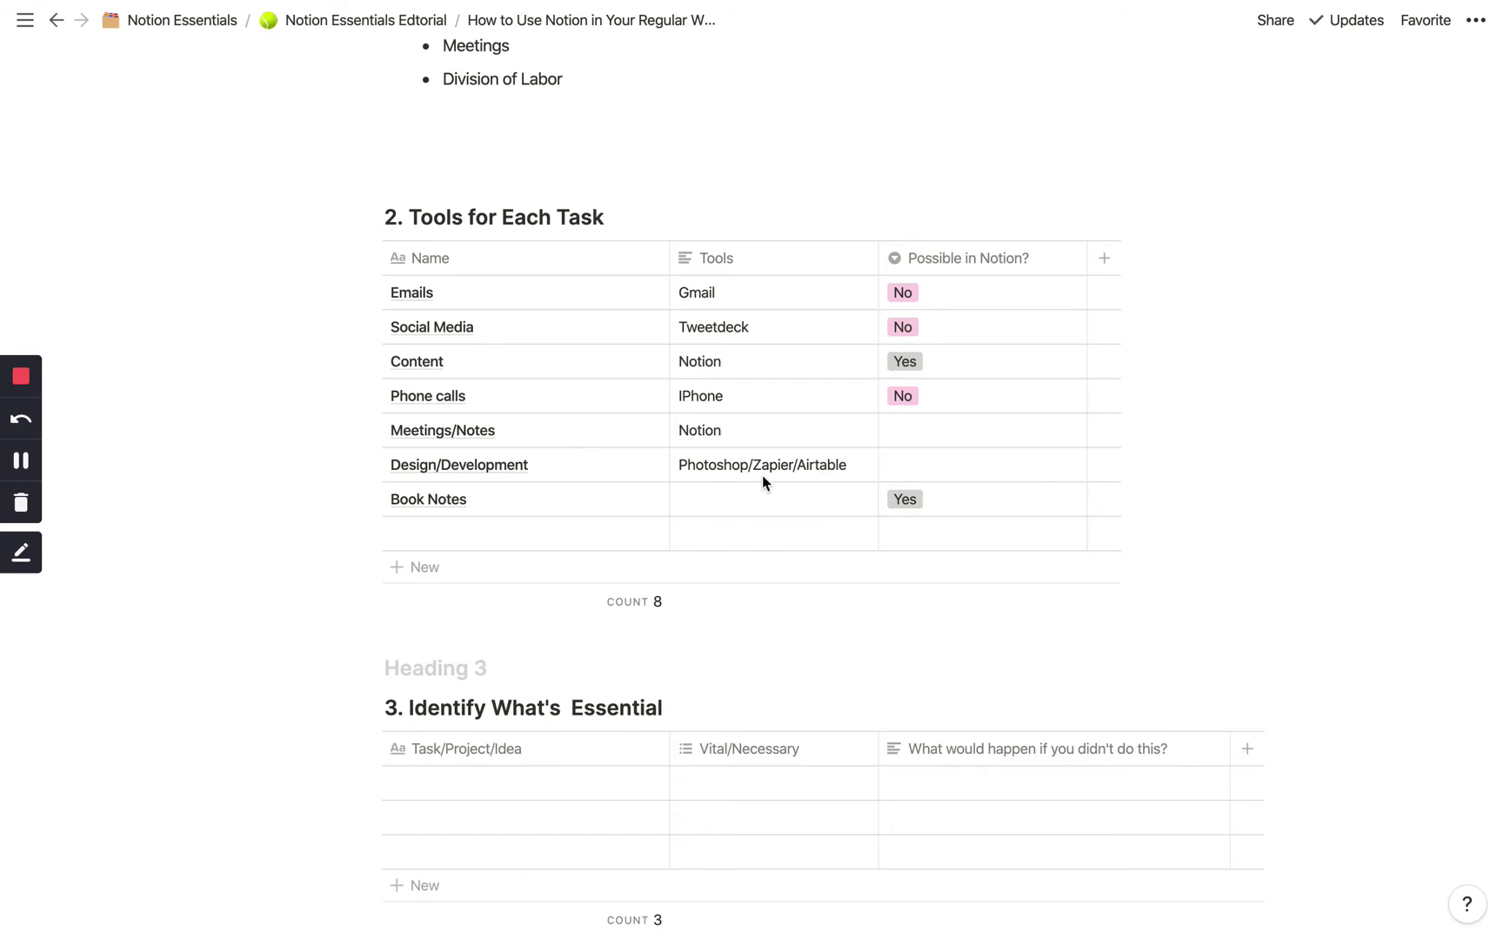
scroll(823, 426, "down", 1)
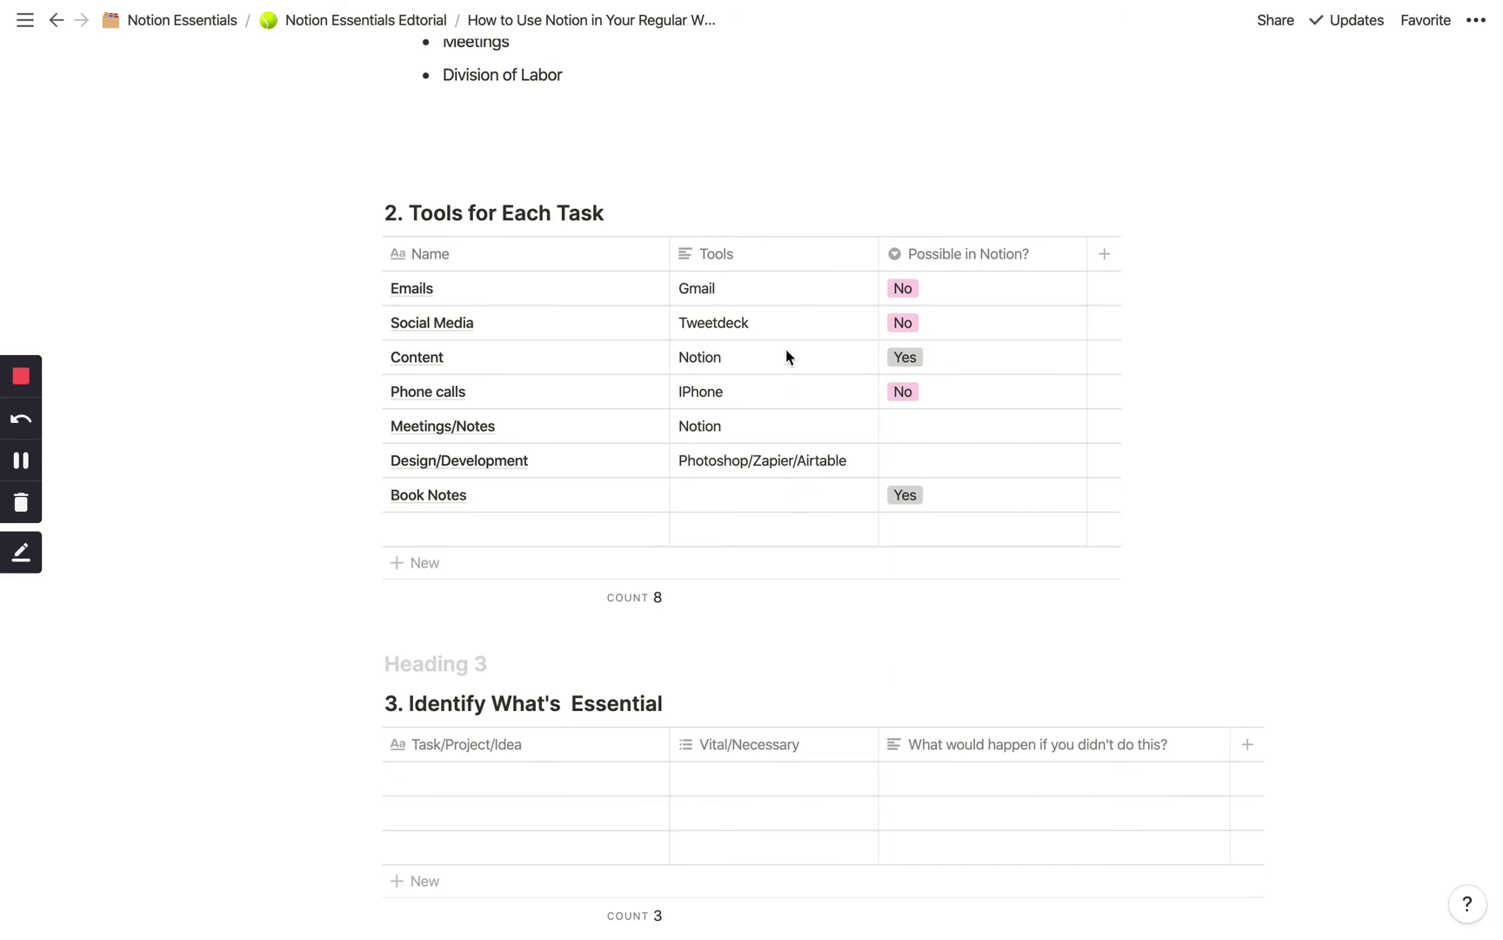
scroll(787, 352, "down", 1)
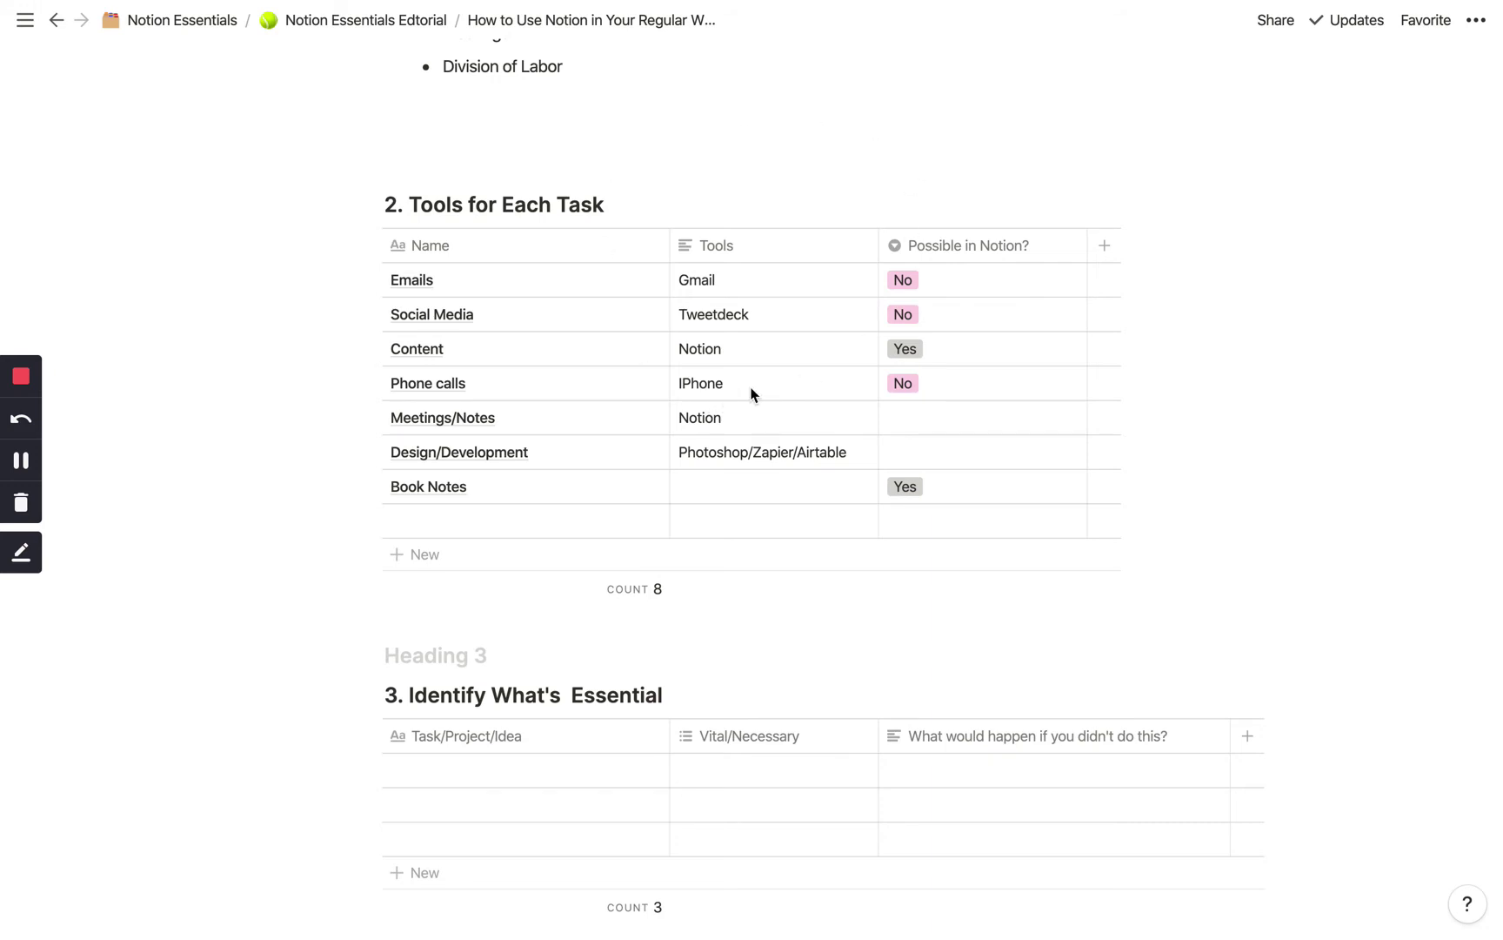
scroll(673, 472, "down", 1)
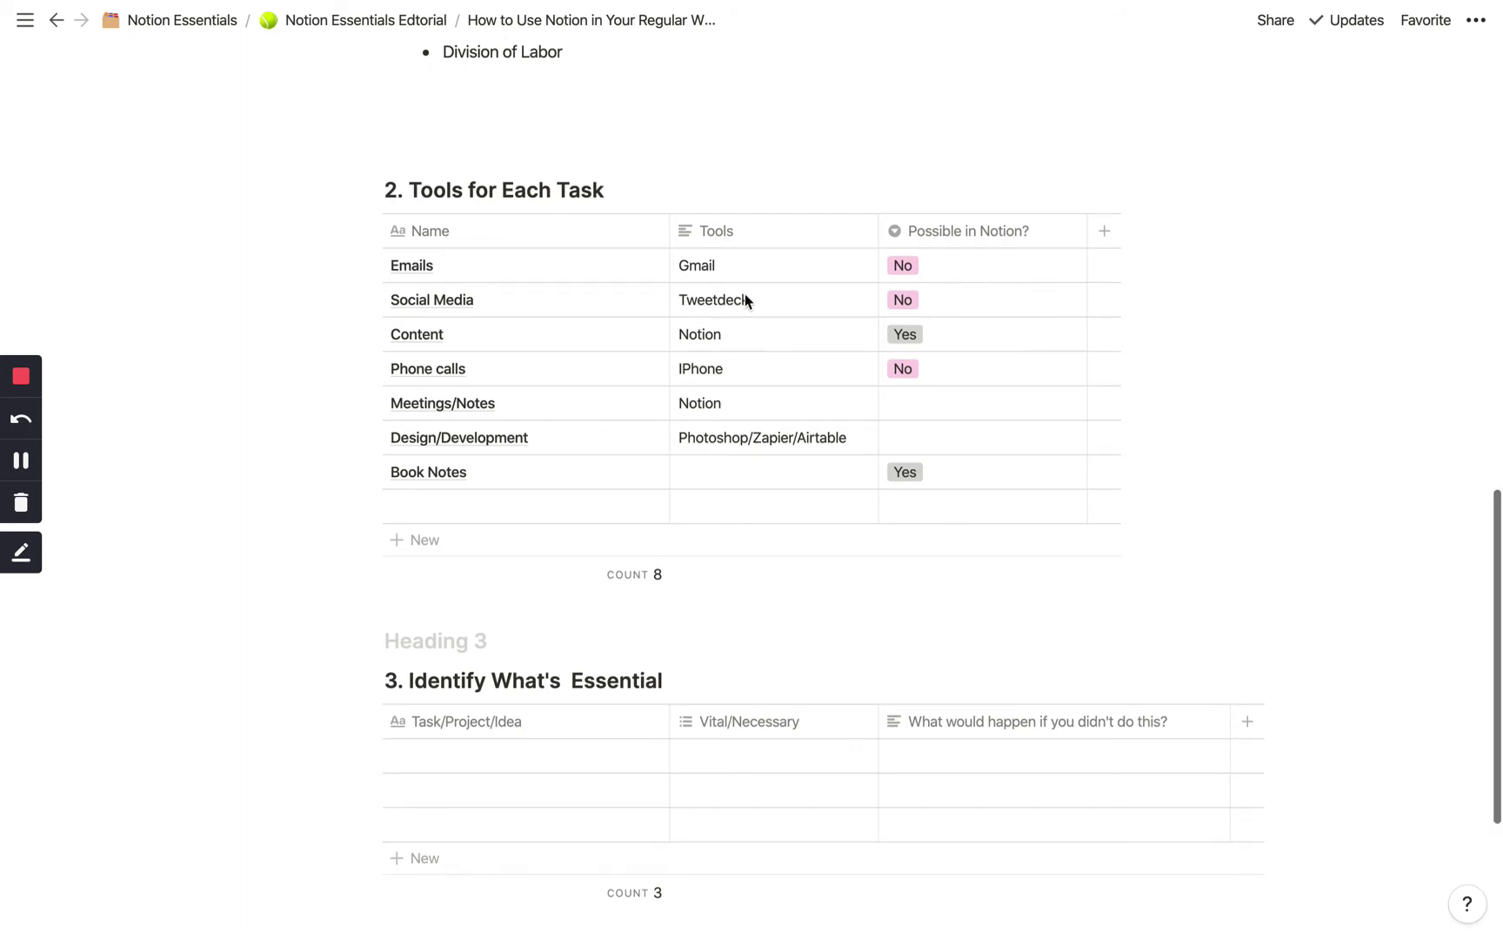
scroll(775, 339, "up", 1)
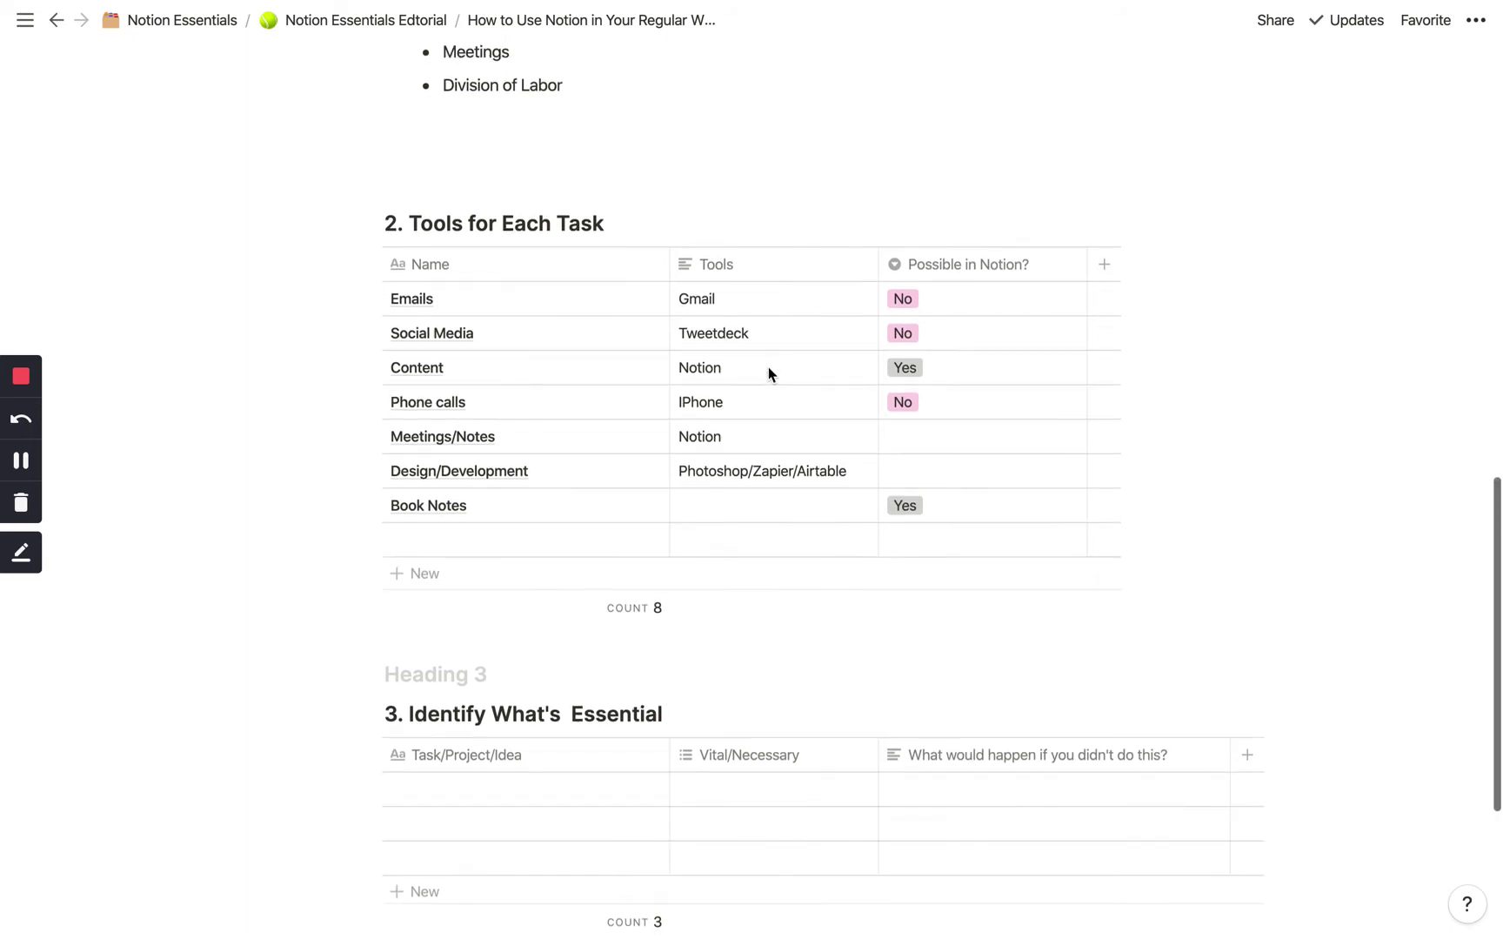
scroll(773, 374, "up", 1)
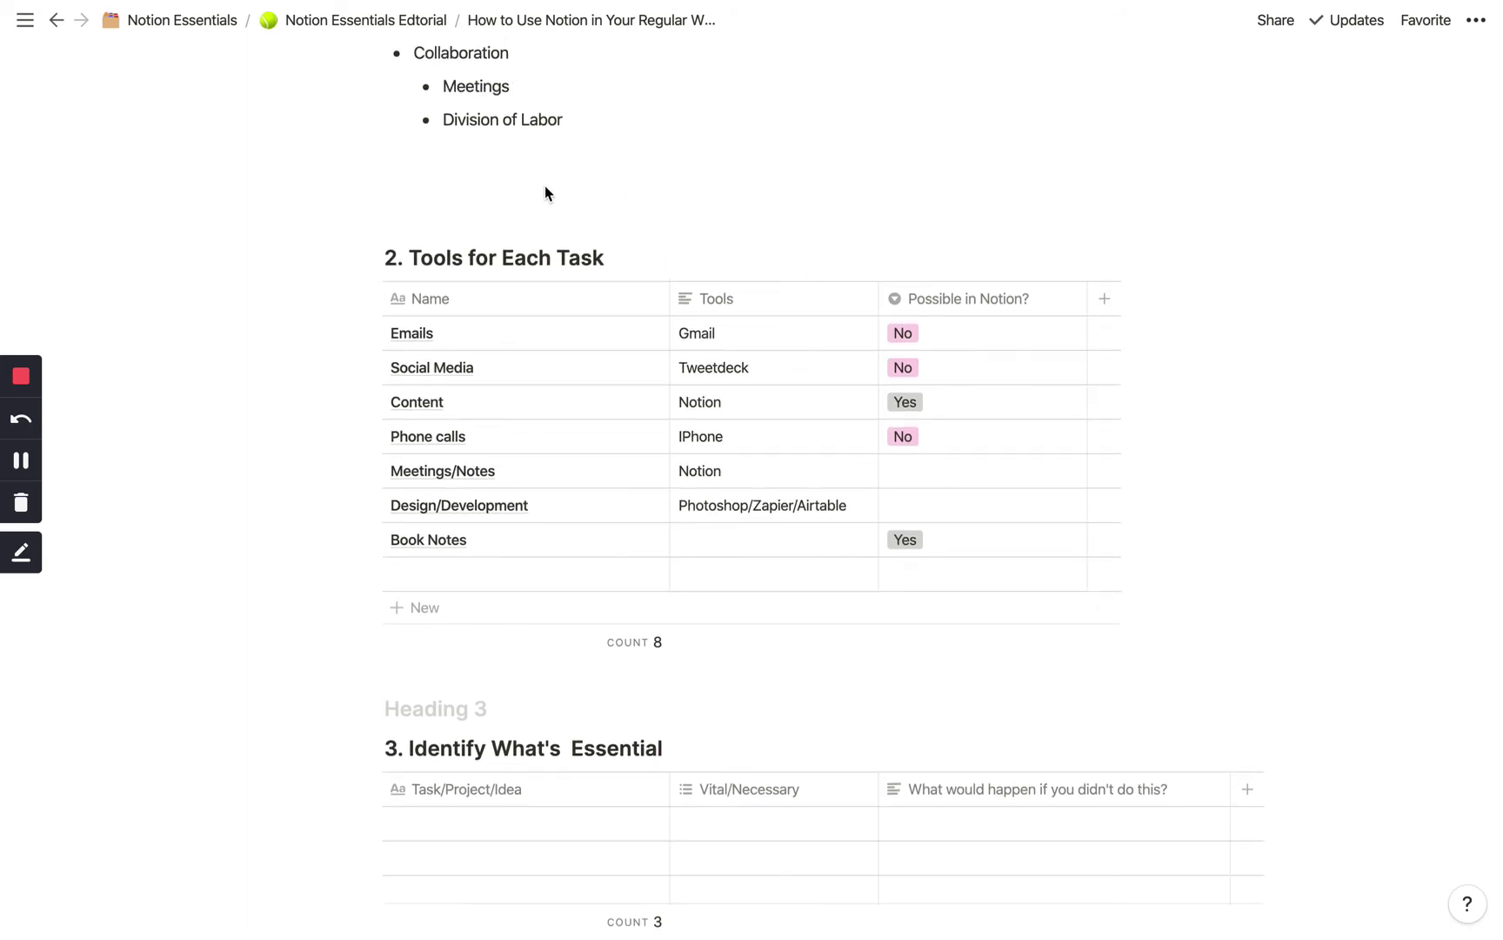
scroll(567, 207, "down", 1)
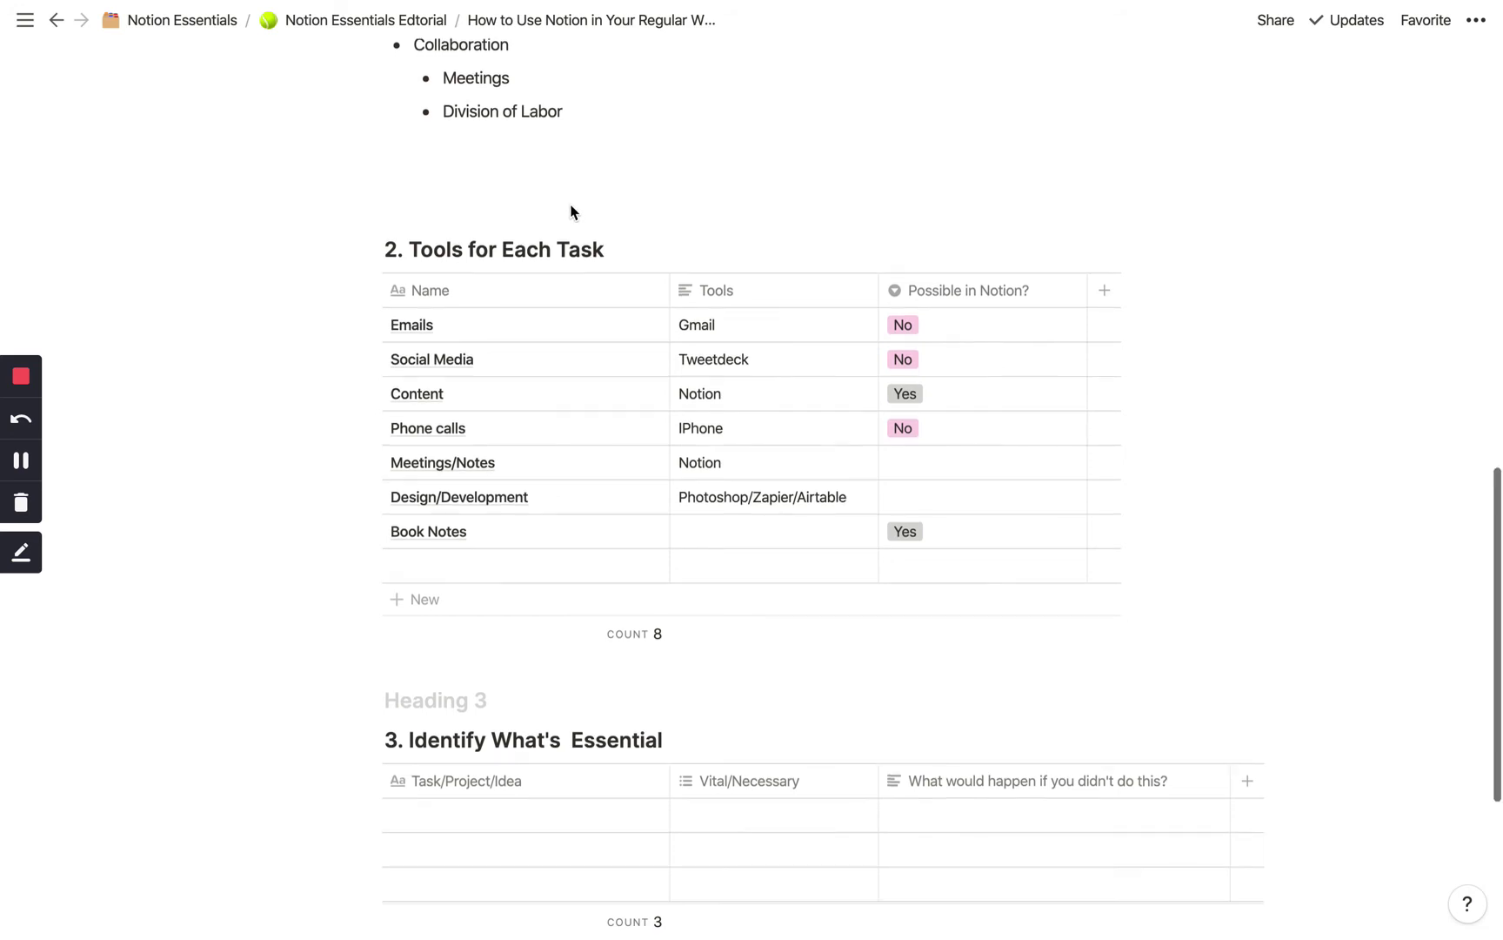
scroll(572, 215, "down", 1)
scroll(591, 269, "down", 1)
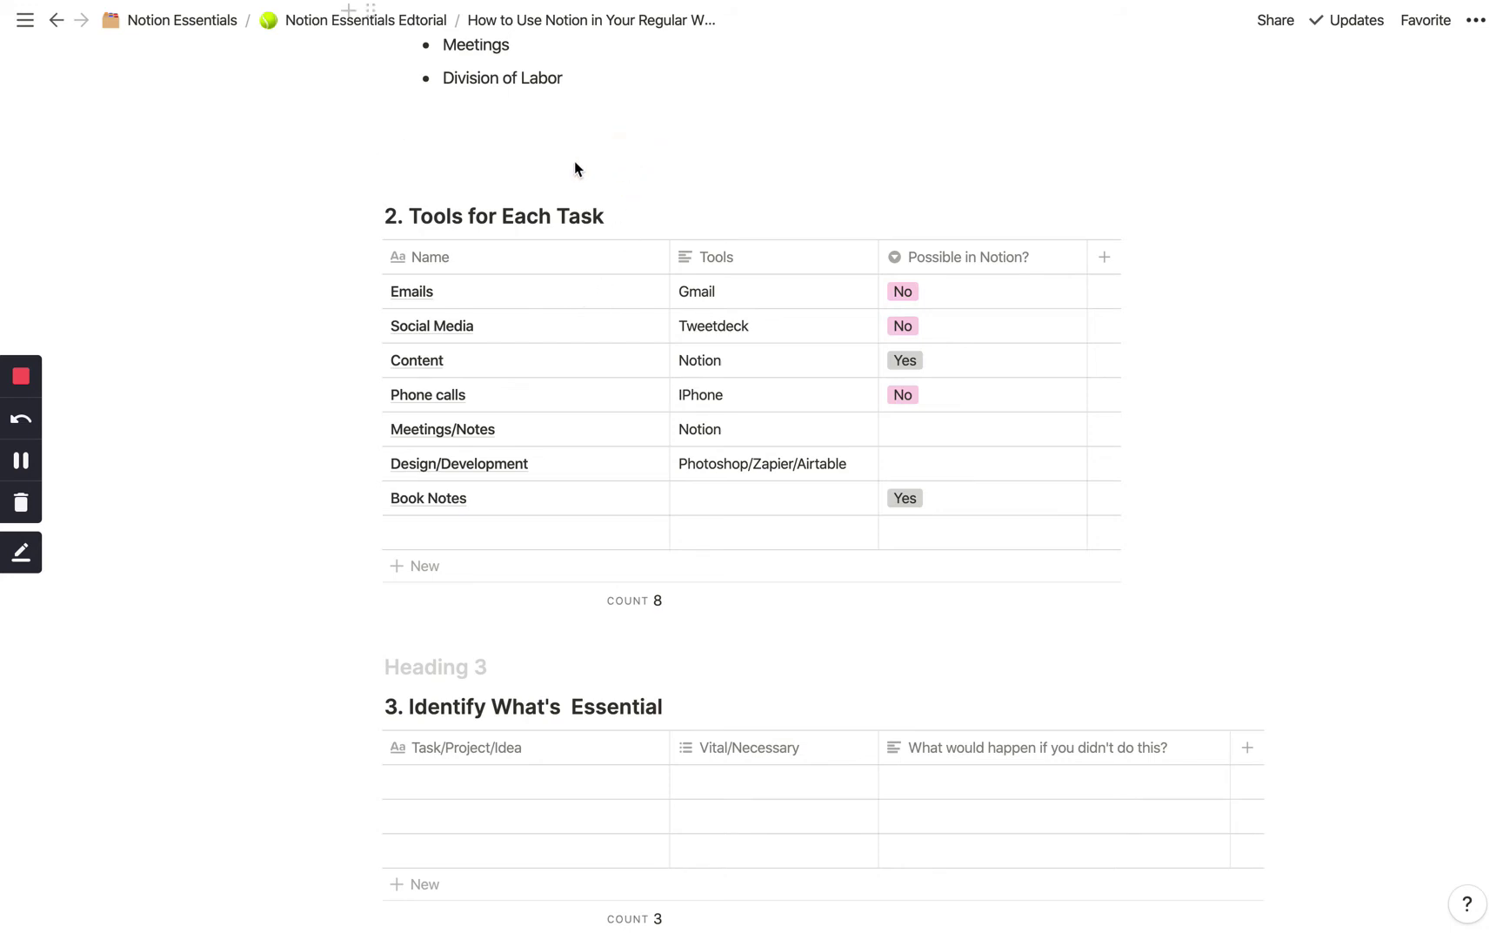
scroll(577, 168, "down", 1)
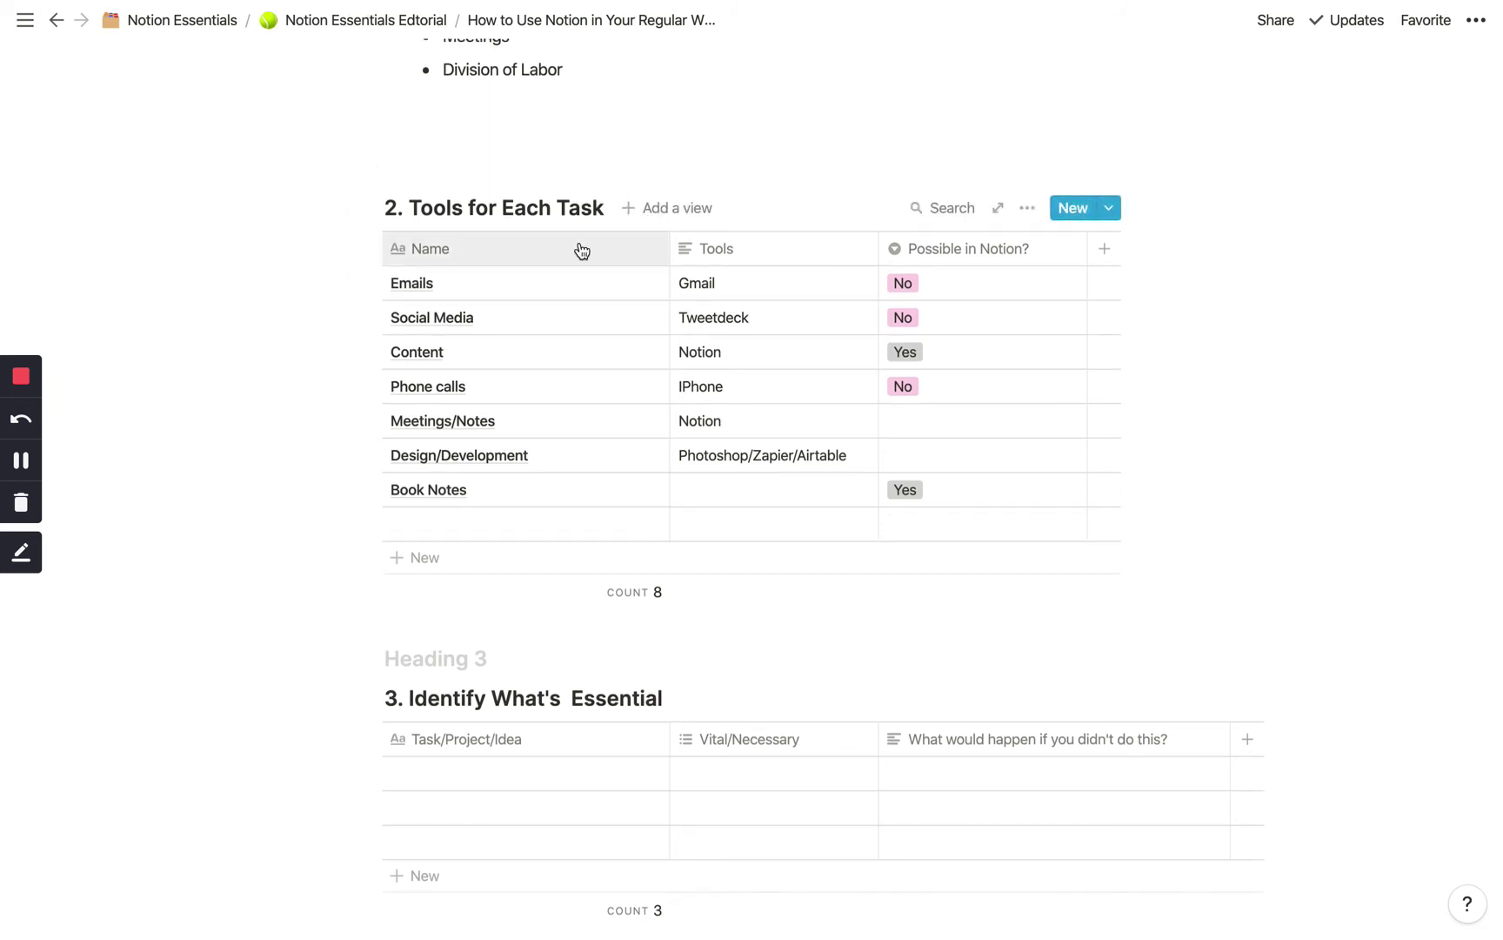
scroll(582, 251, "down", 3)
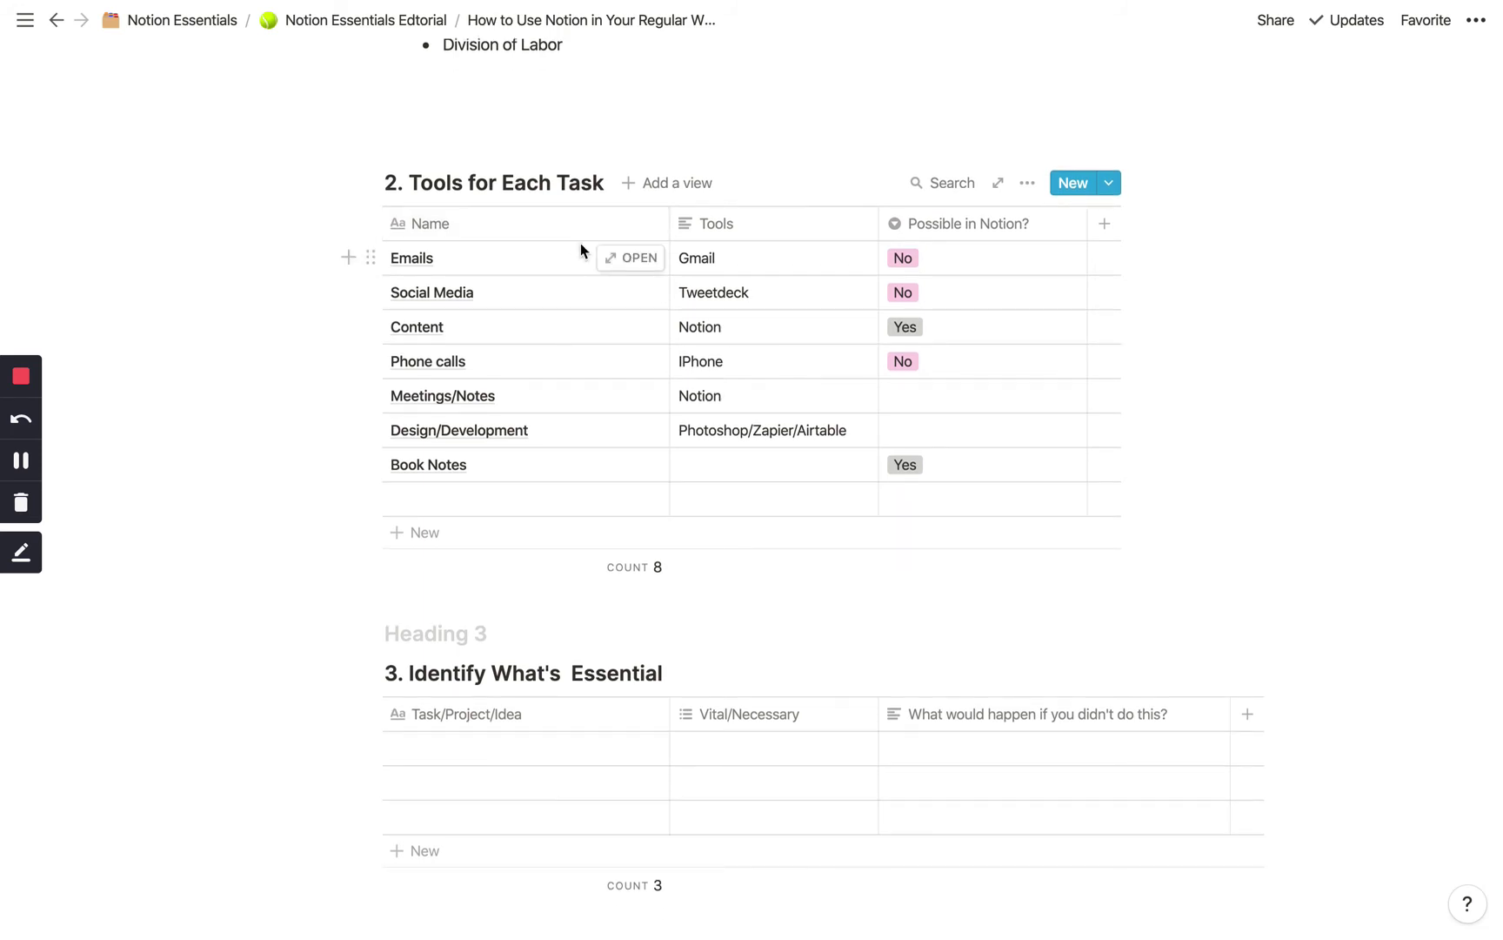
scroll(580, 245, "down", 3)
scroll(630, 351, "down", 2)
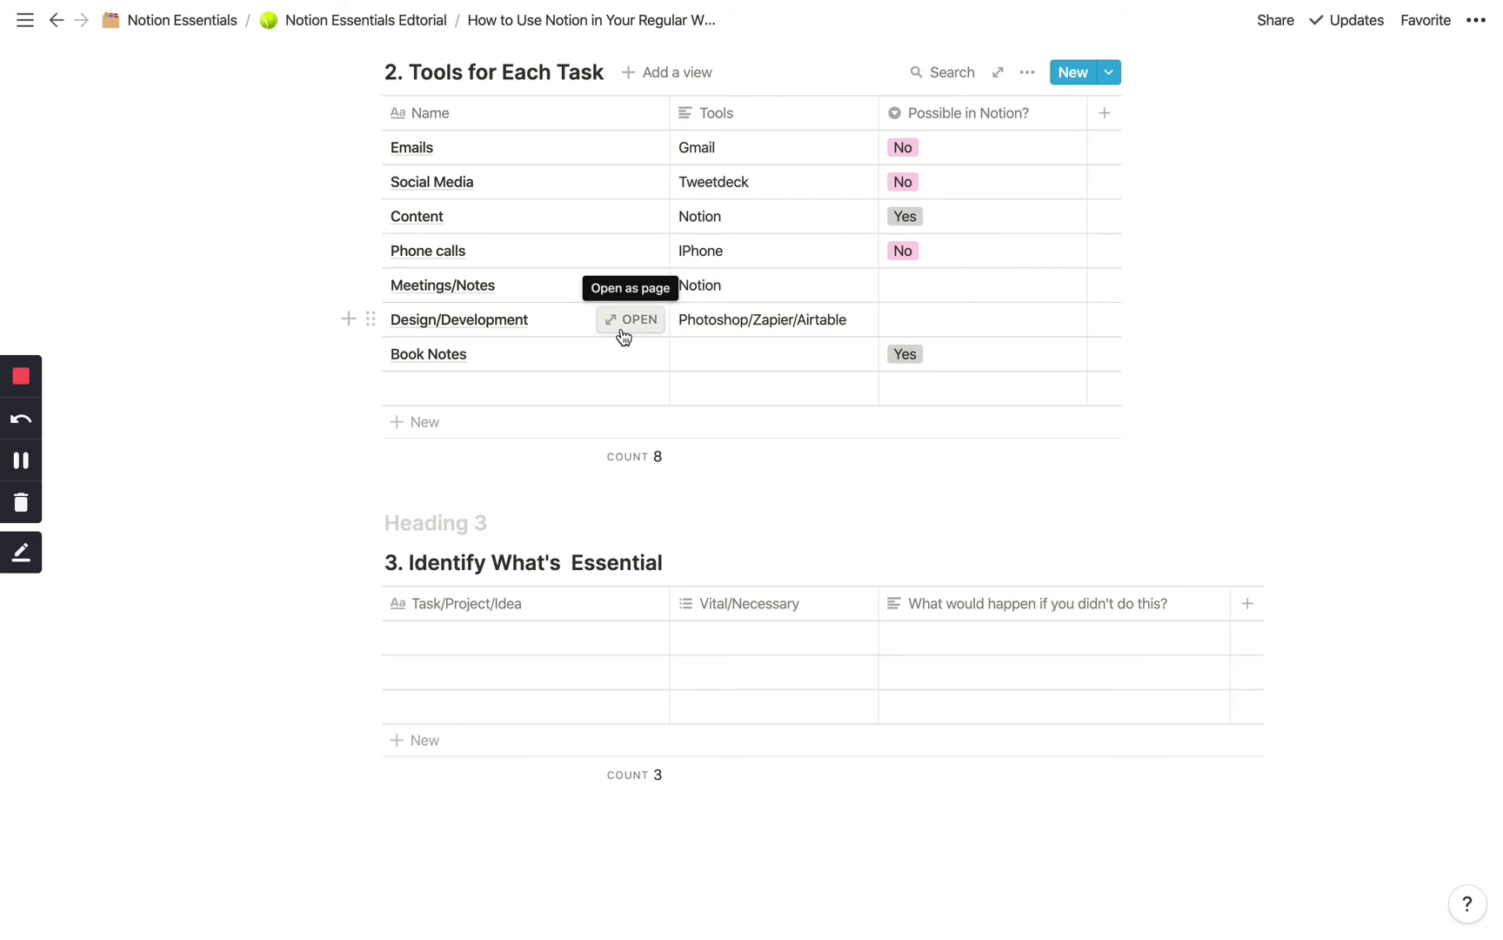
Step: Review the "Identify What's Essential" table and its columns for task, necessity and the consequence of not doing it
scroll(623, 338, "down", 1)
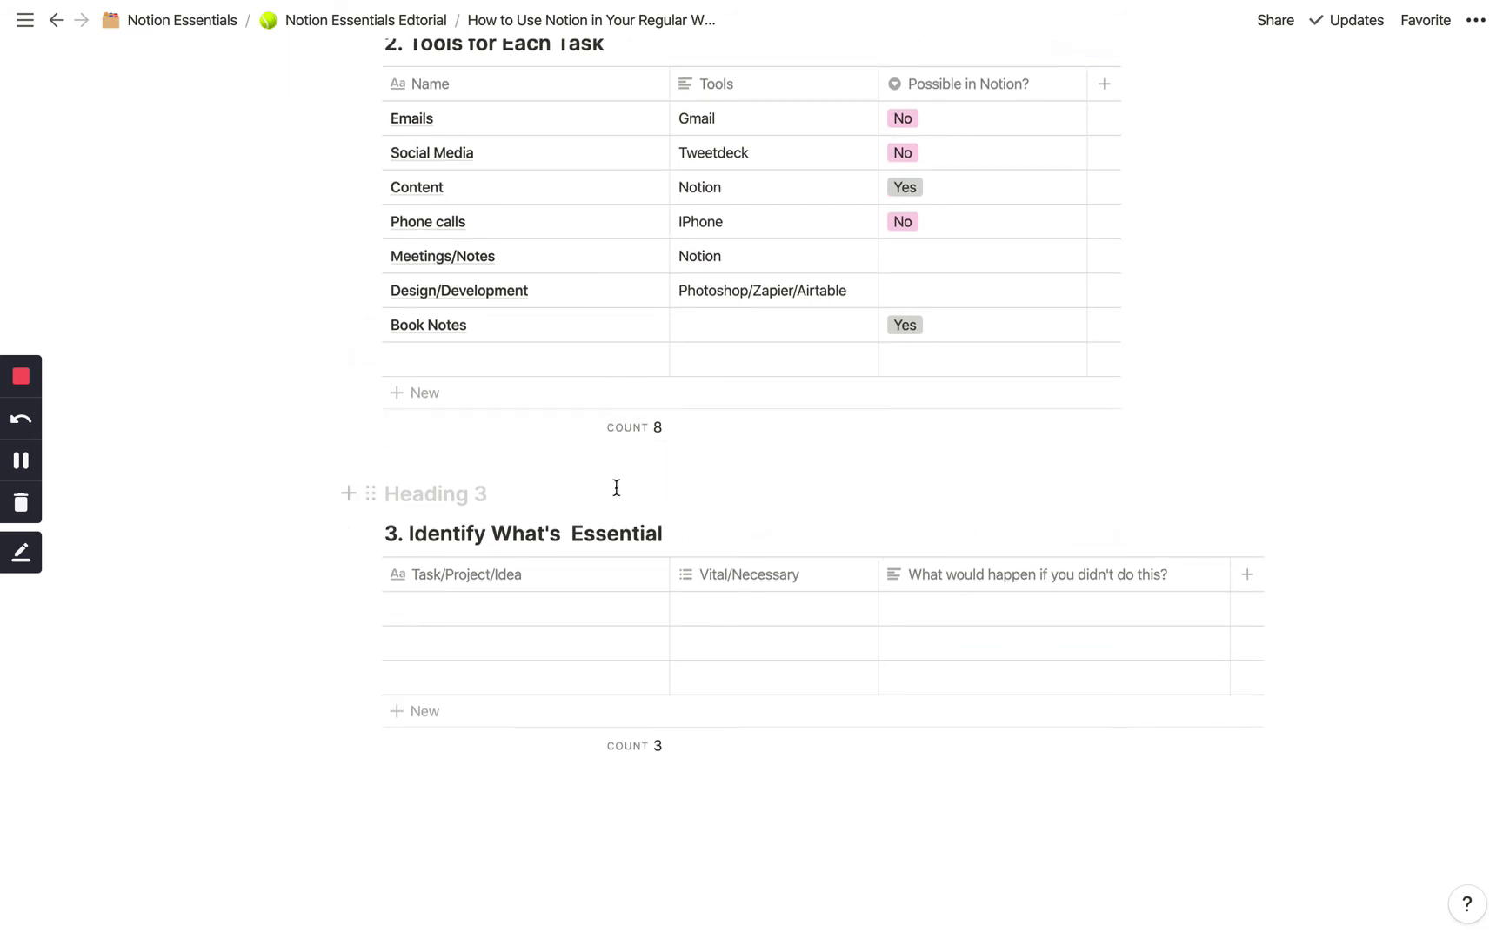
scroll(616, 487, "down", 1)
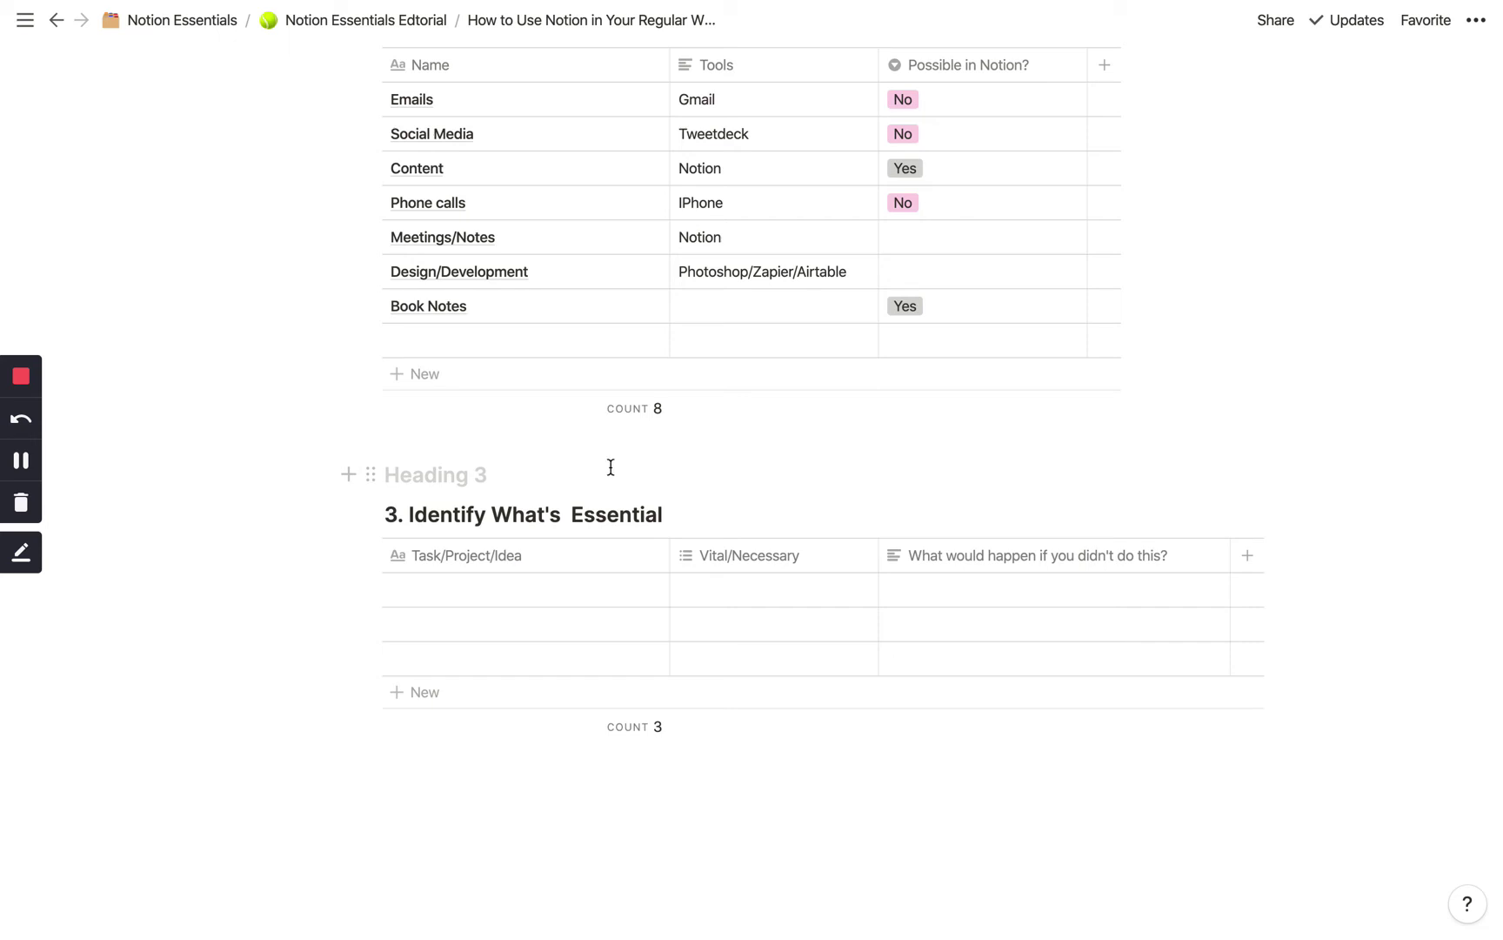
scroll(613, 461, "down", 1)
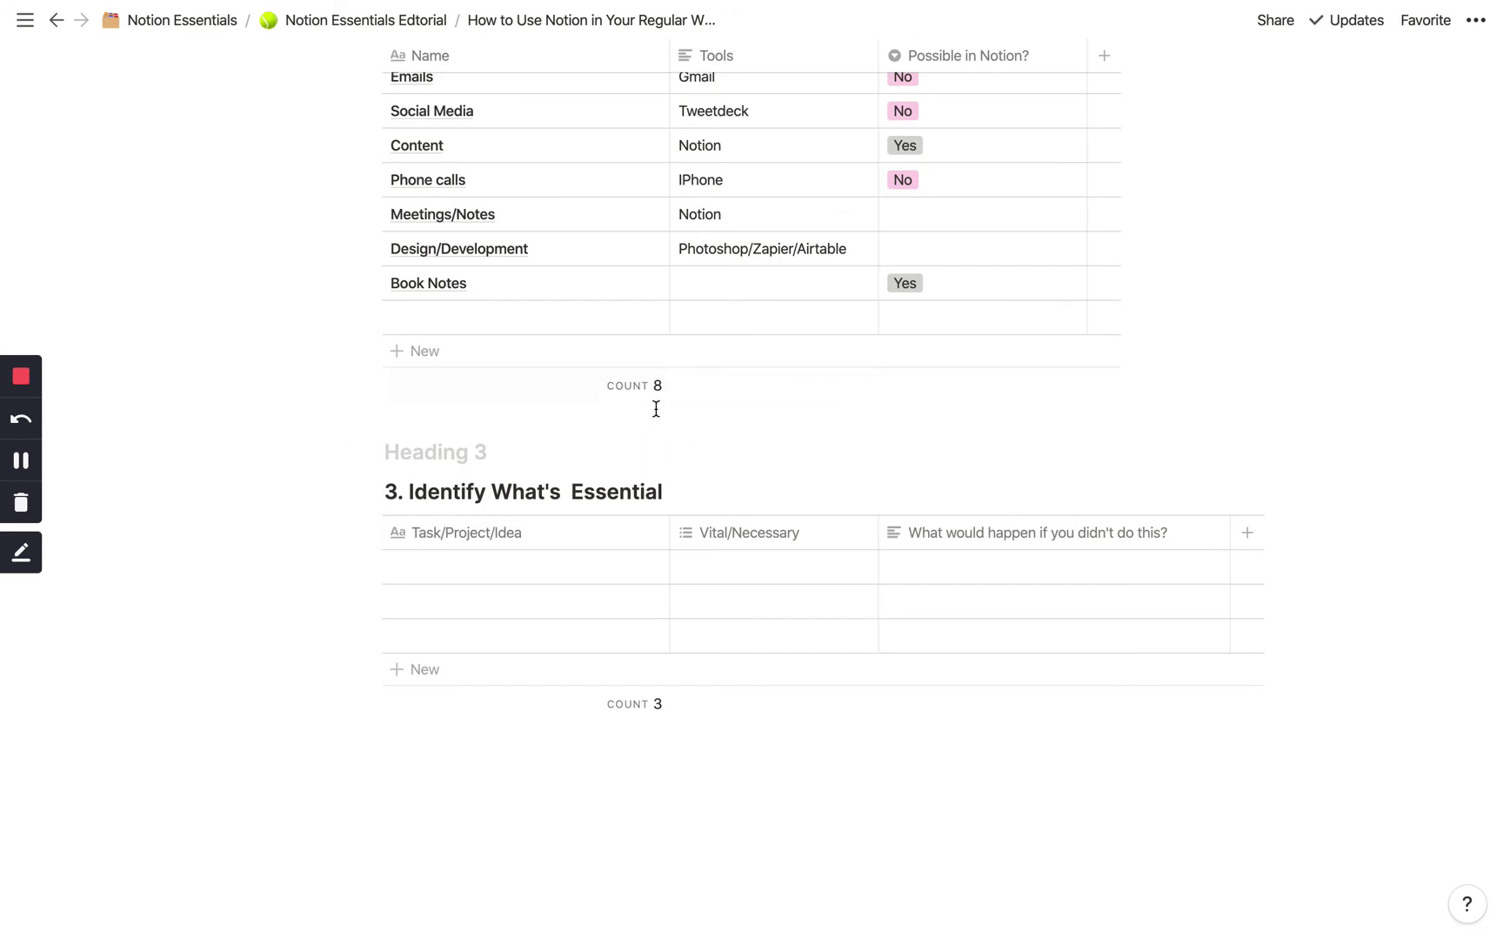
scroll(656, 409, "down", 1)
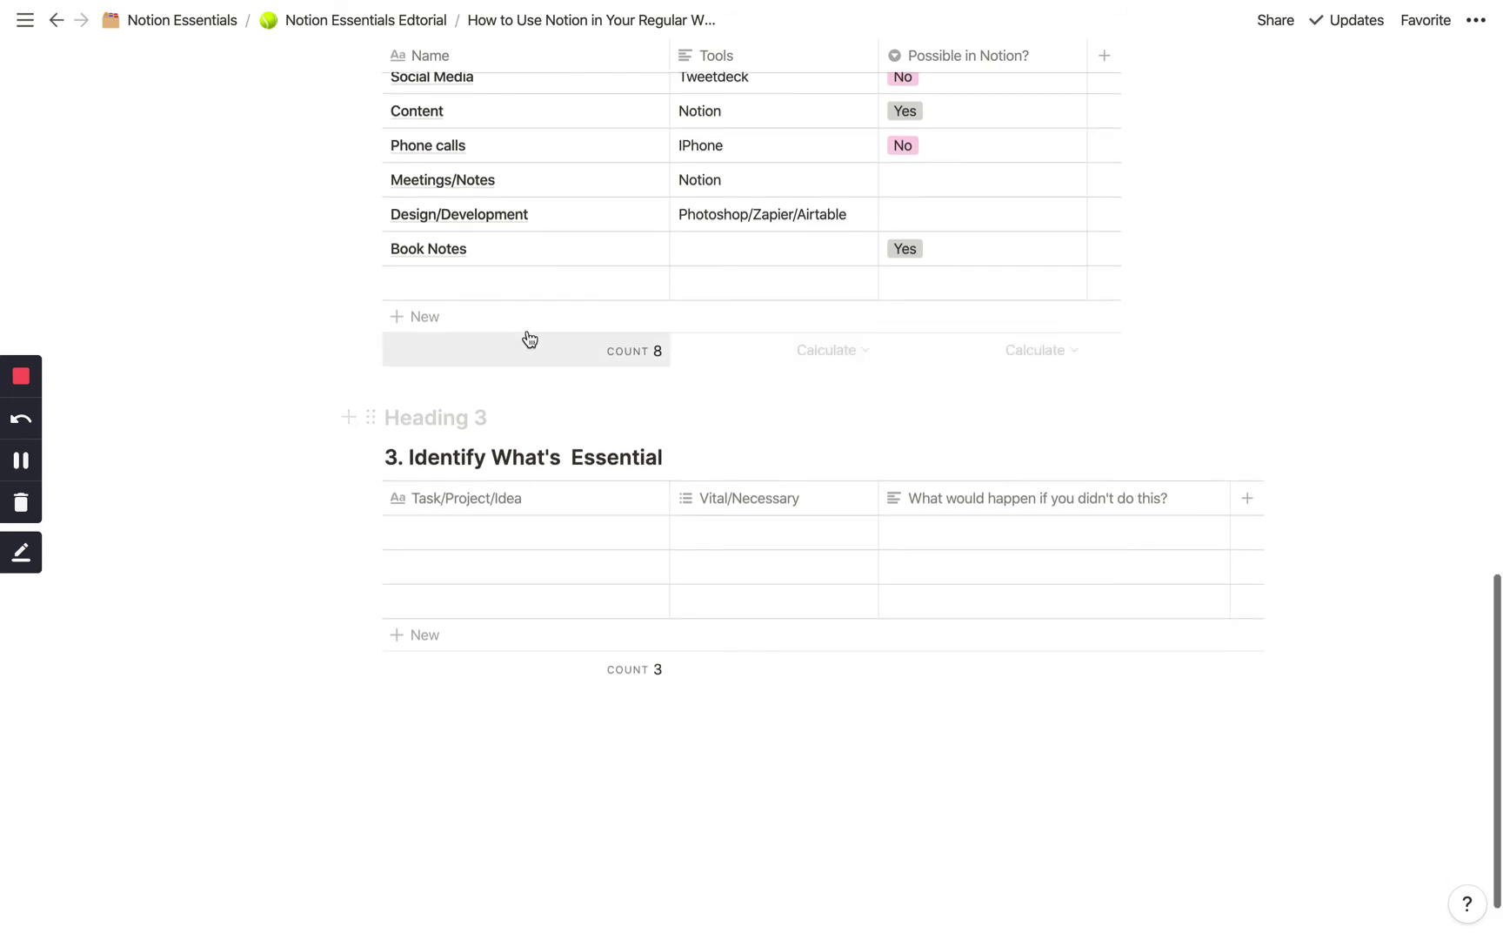
scroll(561, 390, "down", 2)
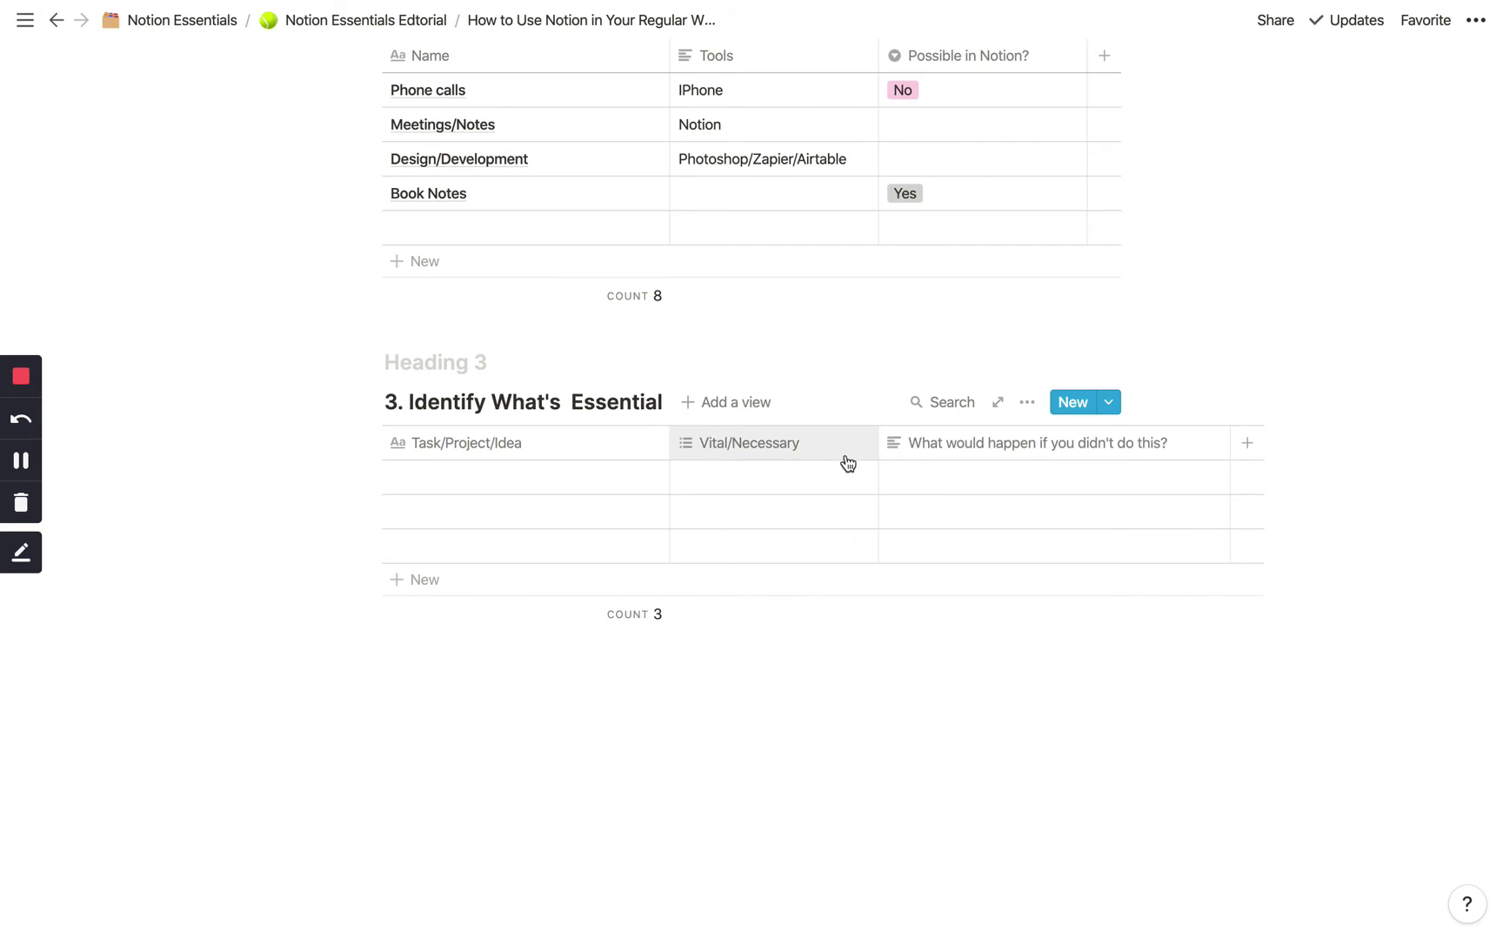
scroll(835, 461, "down", 1)
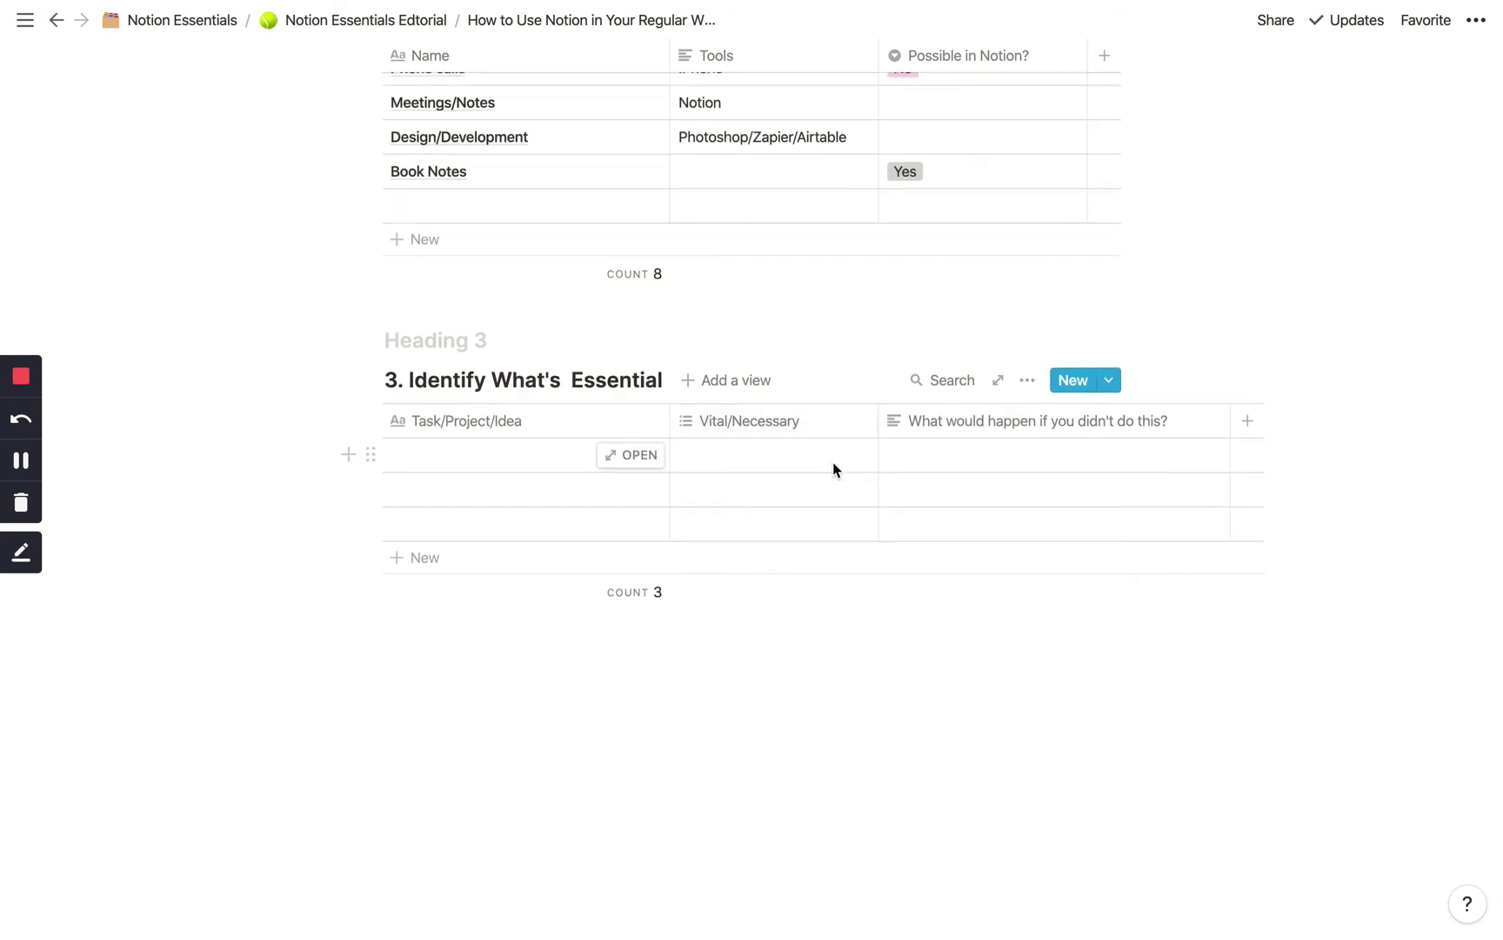
Step: Revisit the "Layers of Workflow" list and examine which tasks in the "Tools for Each Task" table can be handled in Notion
left_click(586, 328)
scroll(579, 348, "up", 2)
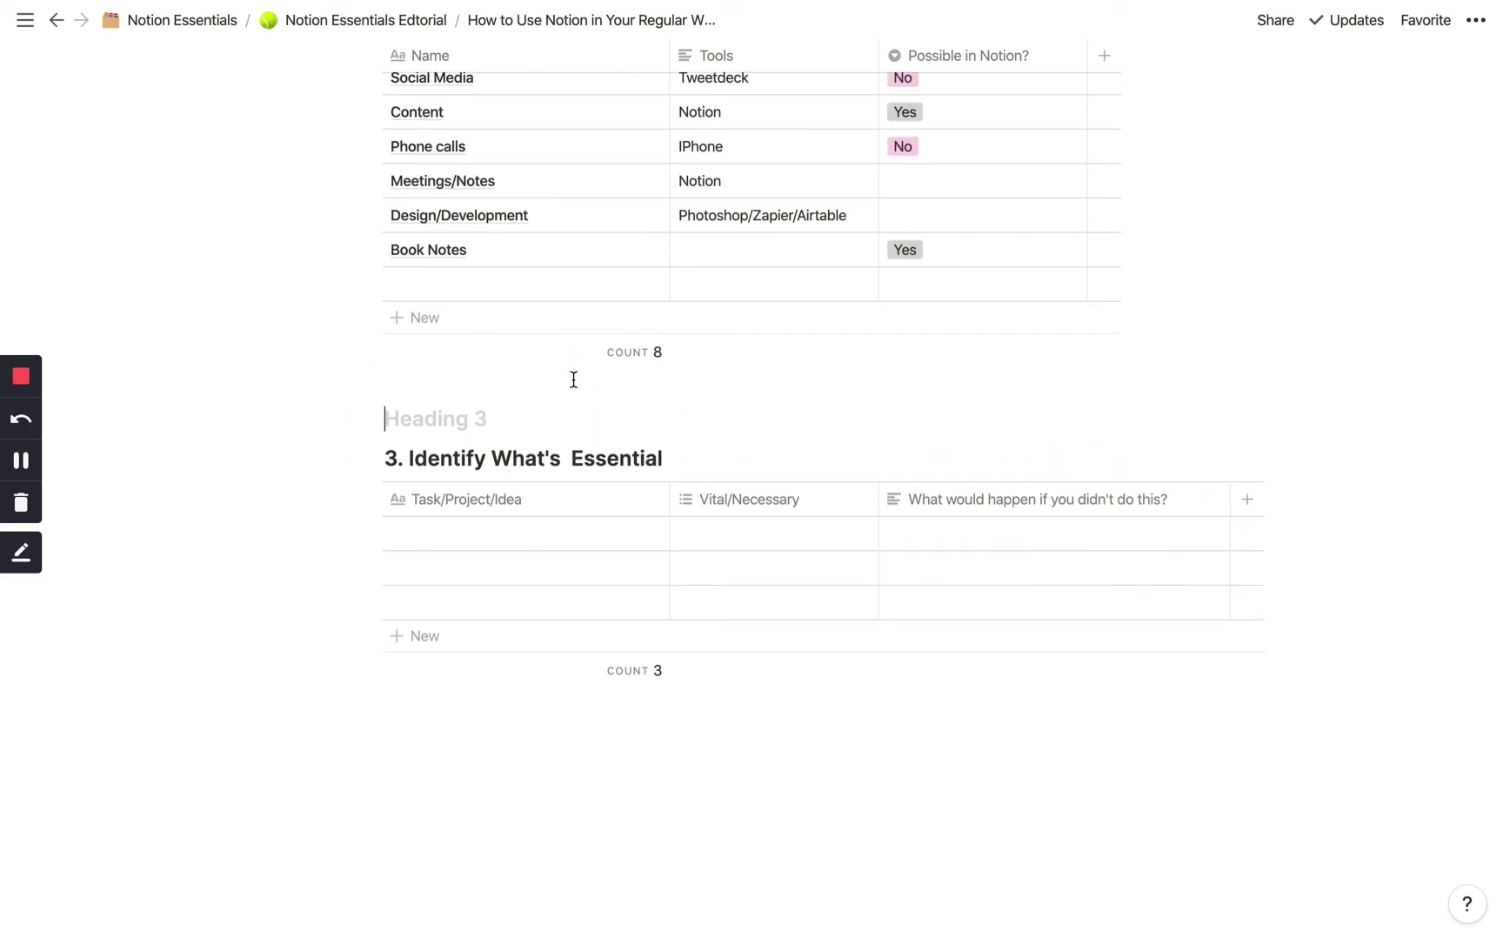
scroll(573, 380, "up", 15)
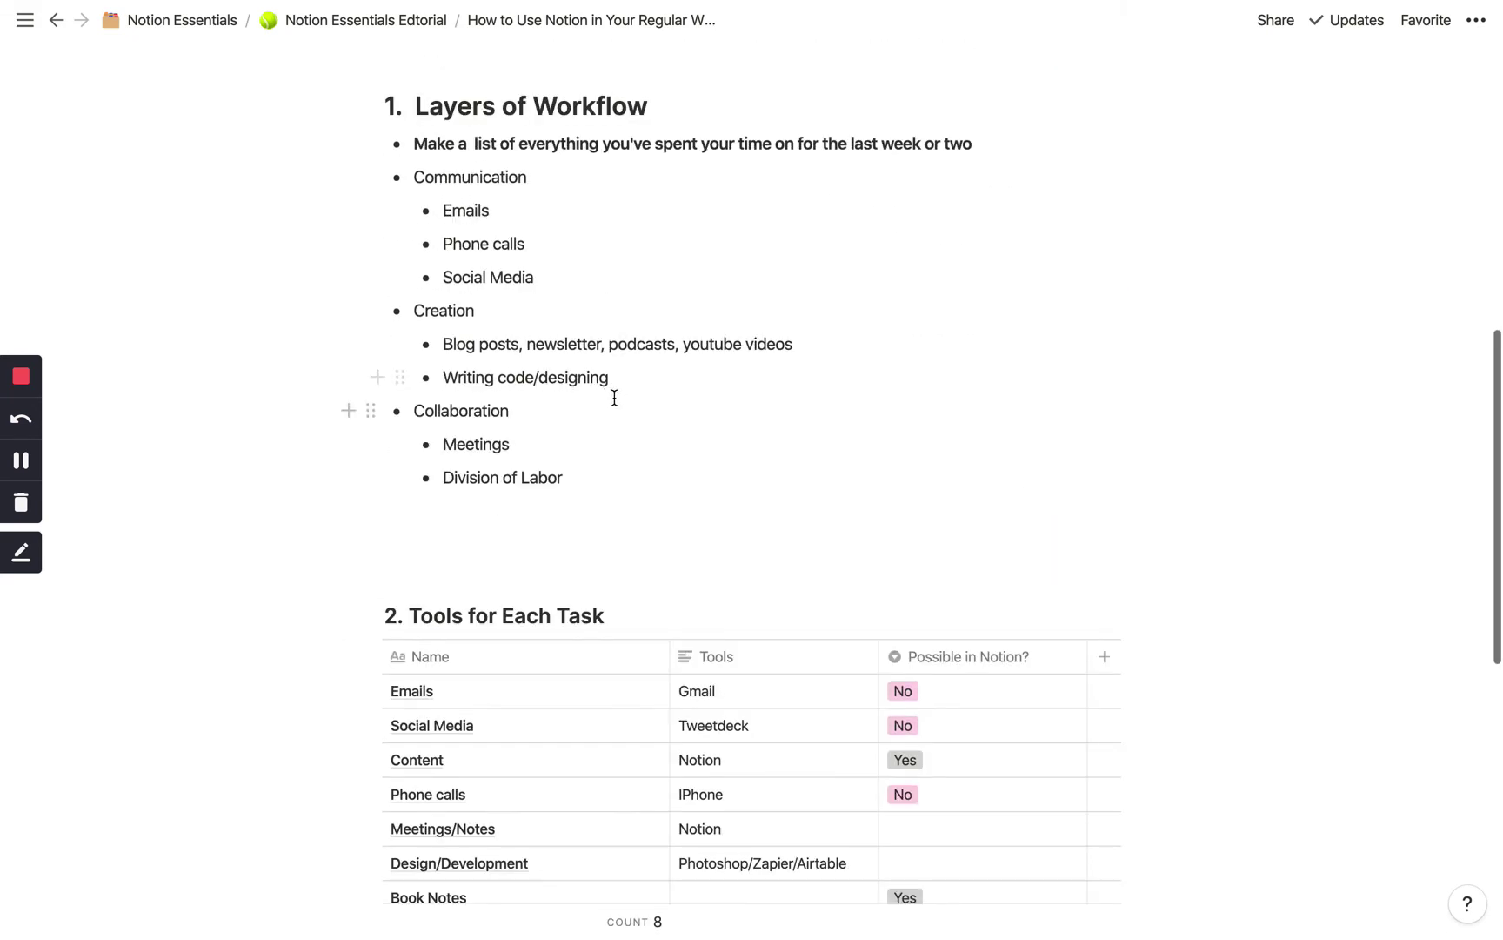
scroll(616, 399, "down", 2)
scroll(650, 320, "down", 8)
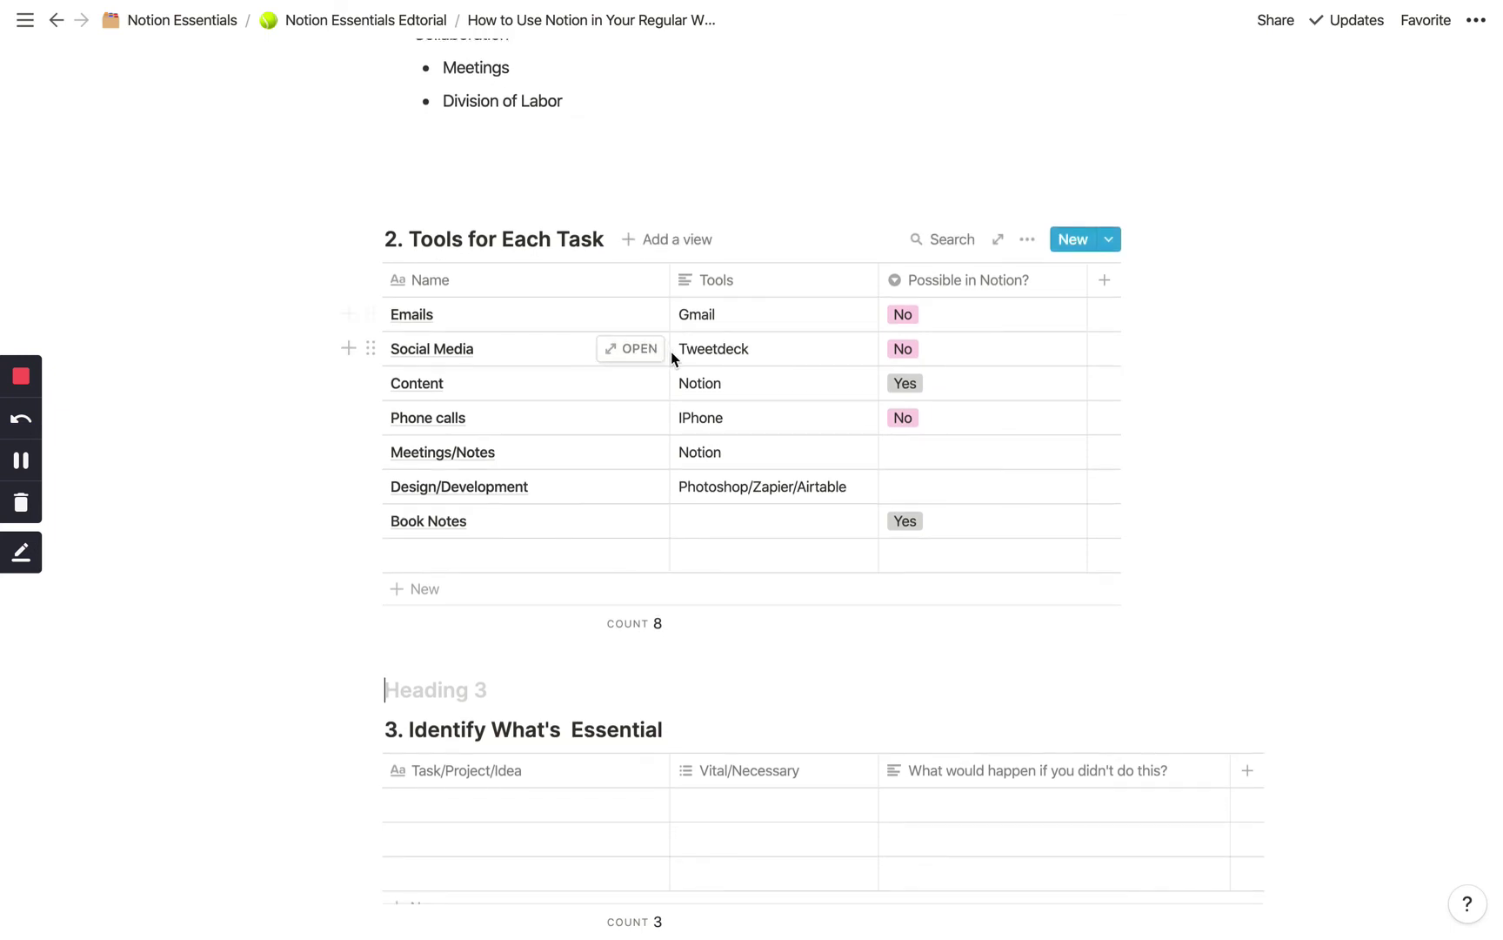
scroll(662, 404, "down", 1)
scroll(662, 403, "down", 1)
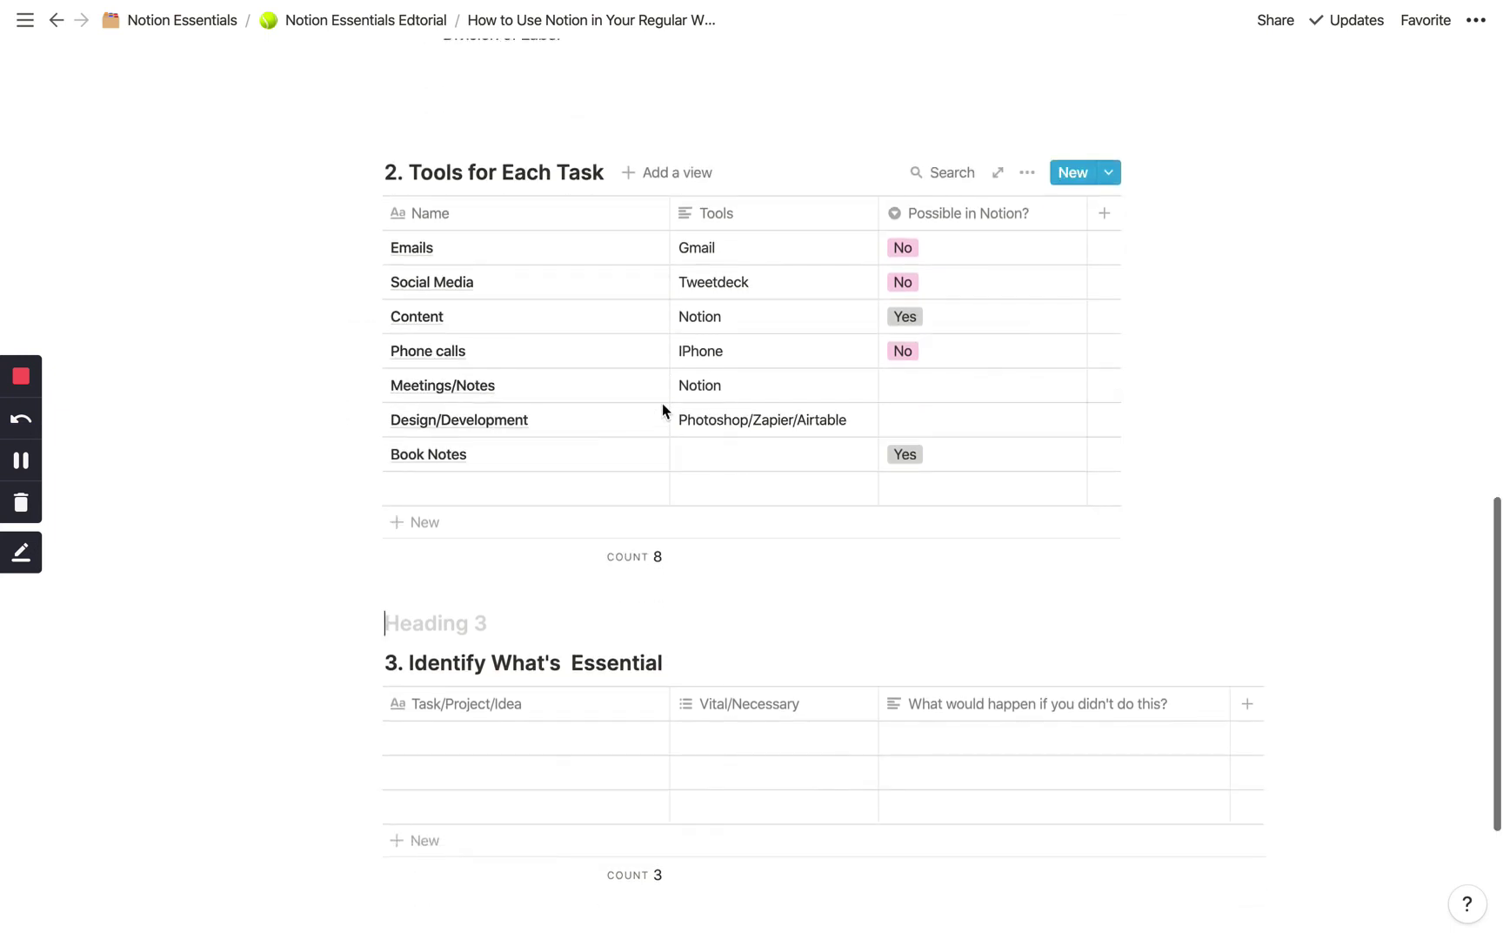
scroll(662, 411, "down", 1)
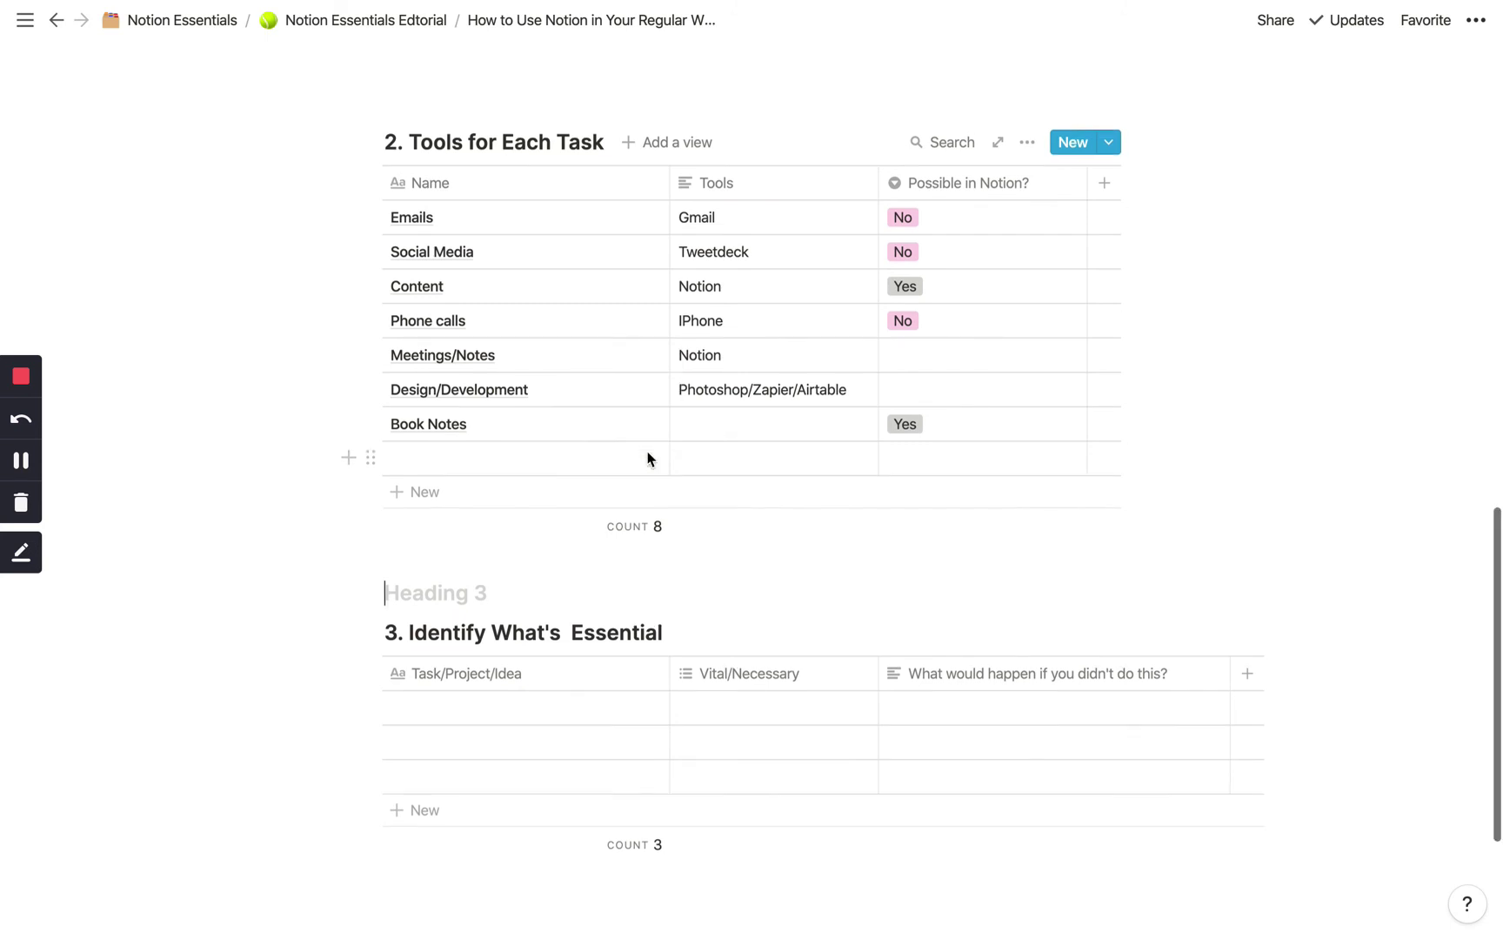
scroll(650, 458, "down", 1)
scroll(653, 459, "down", 1)
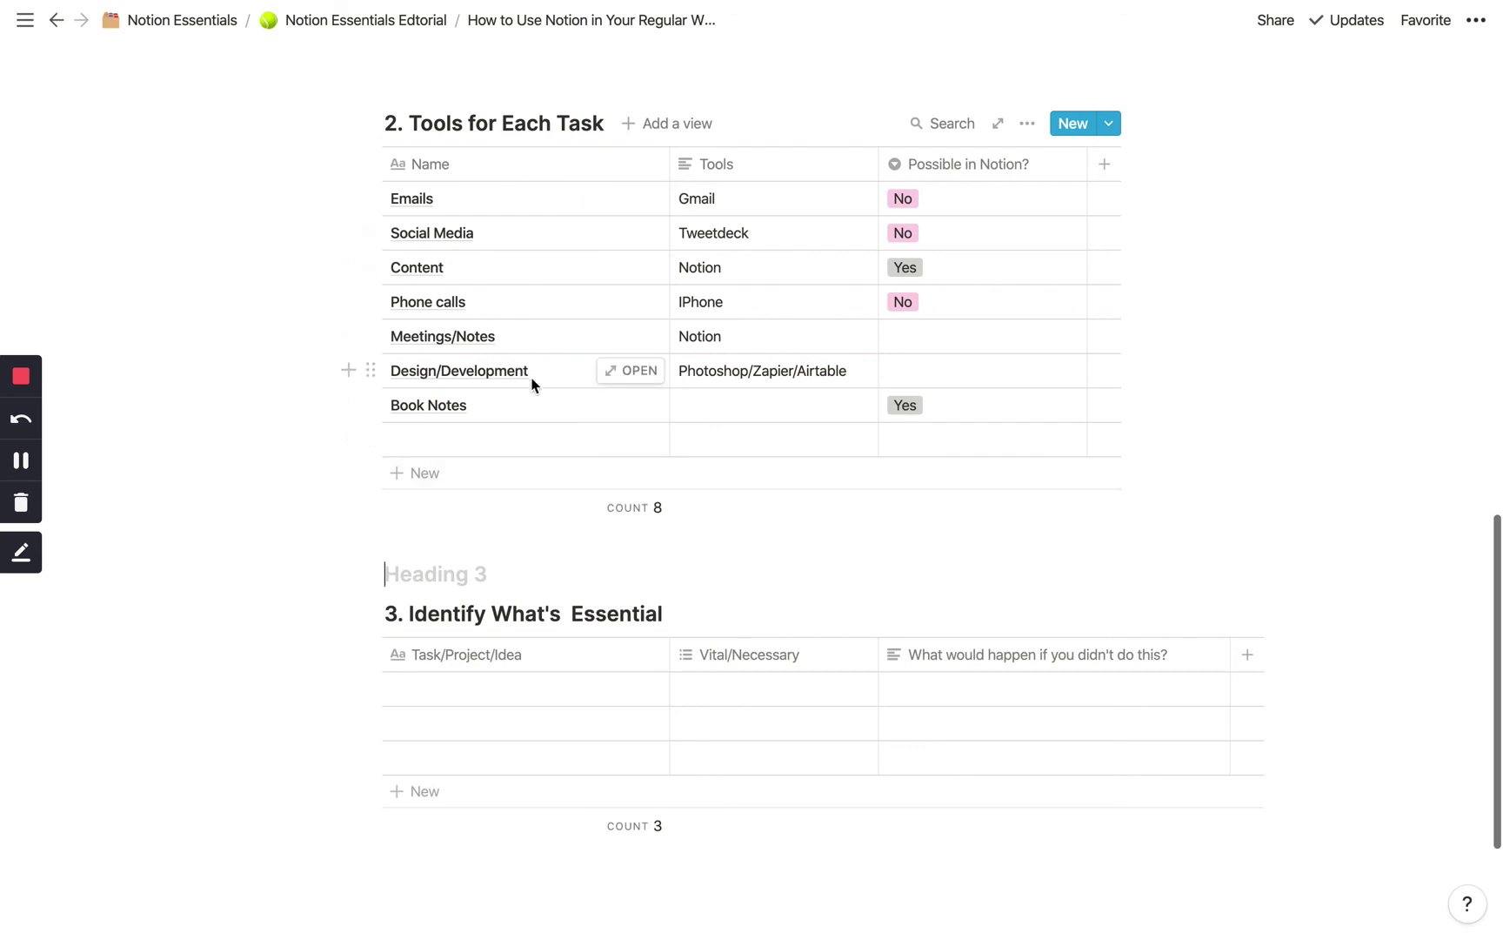
scroll(549, 451, "down", 1)
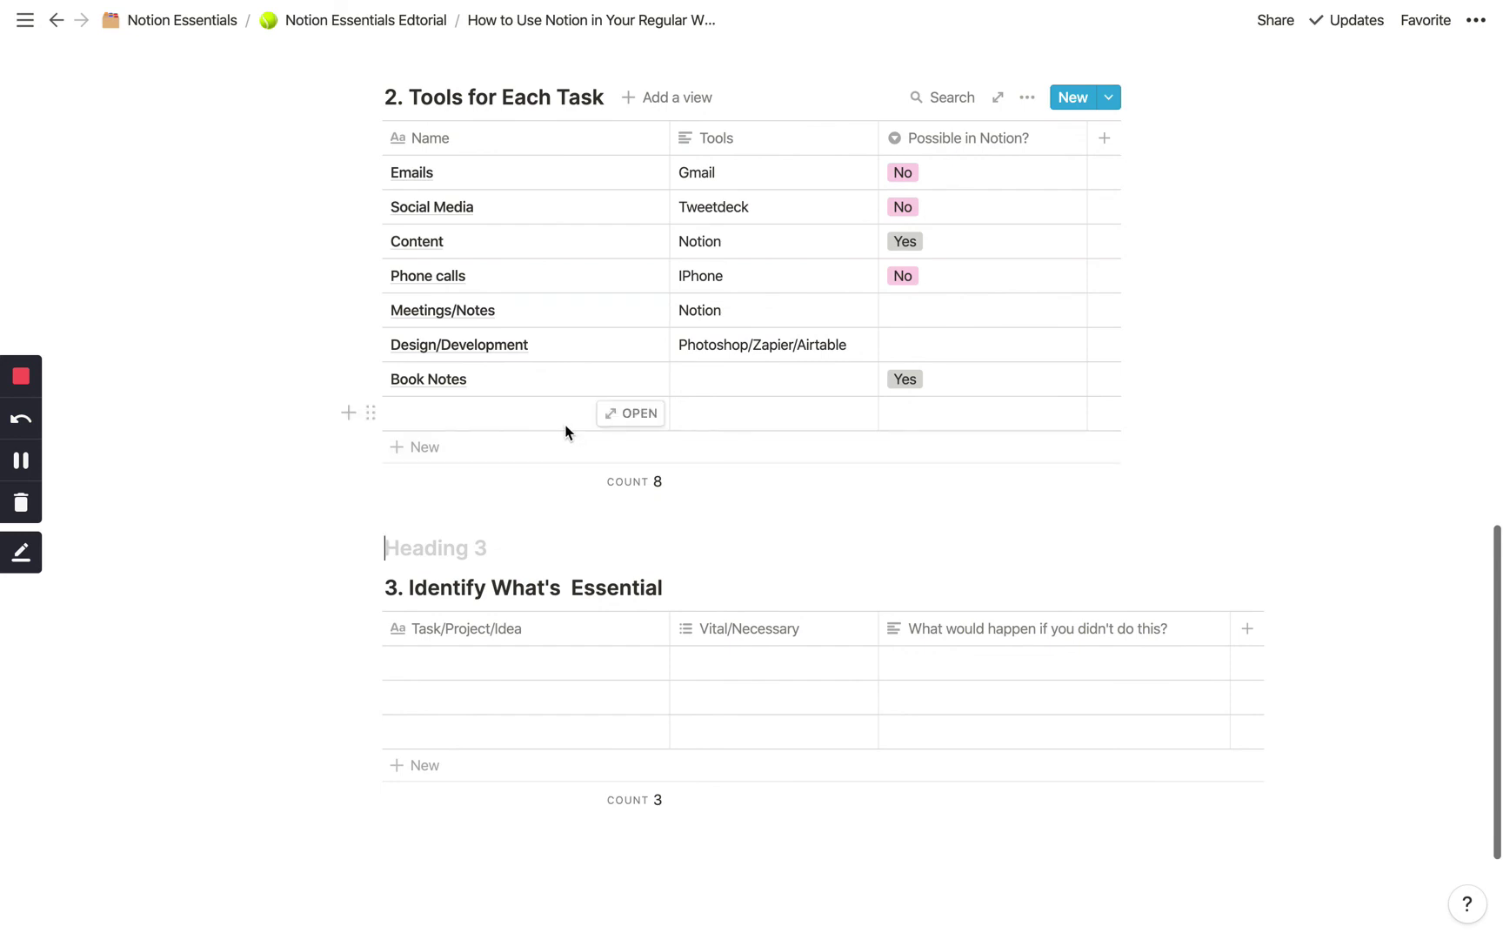
scroll(565, 431, "down", 2)
Step: Reread the "Layers of Workflow" items and follow them through the tools table to the "Identify What's Essential" columns
scroll(567, 430, "up", 3)
scroll(566, 439, "up", 7)
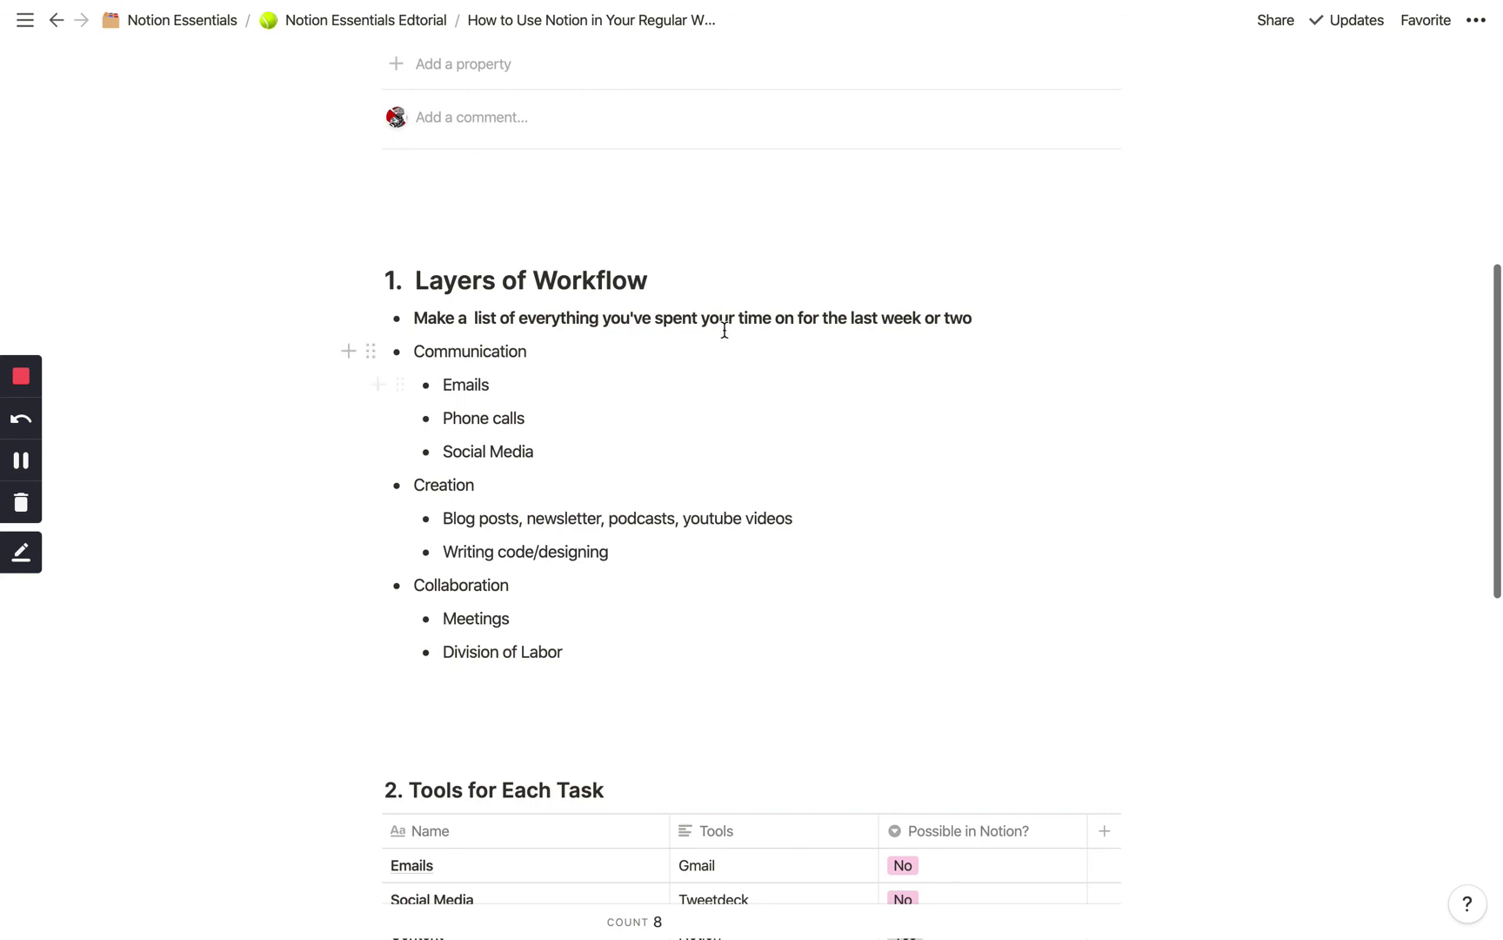
scroll(726, 334, "down", 1)
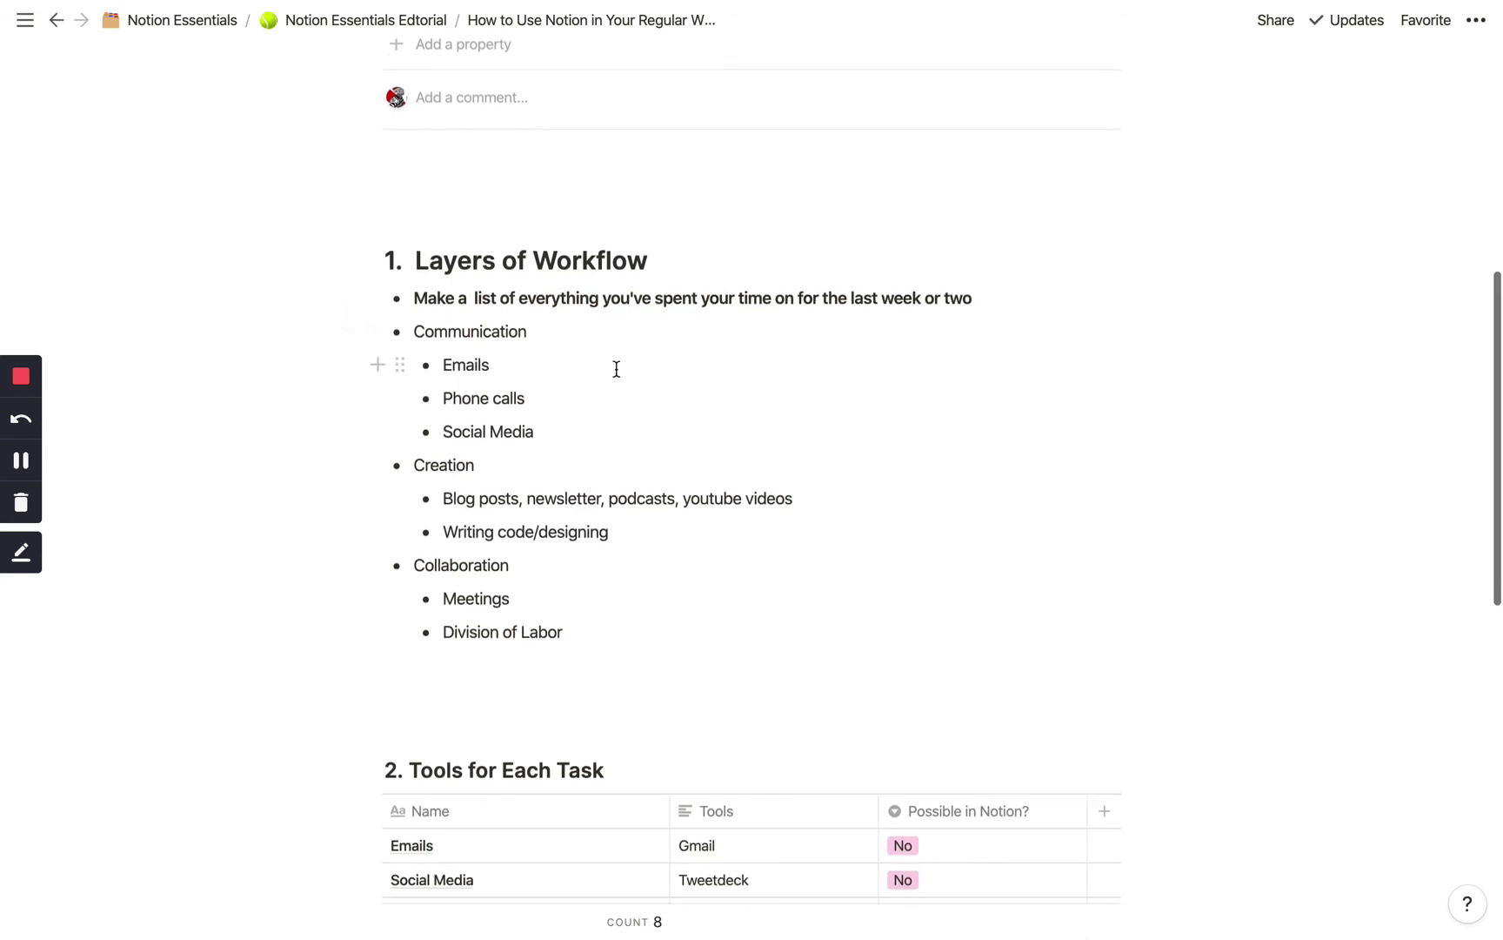
scroll(628, 369, "down", 1)
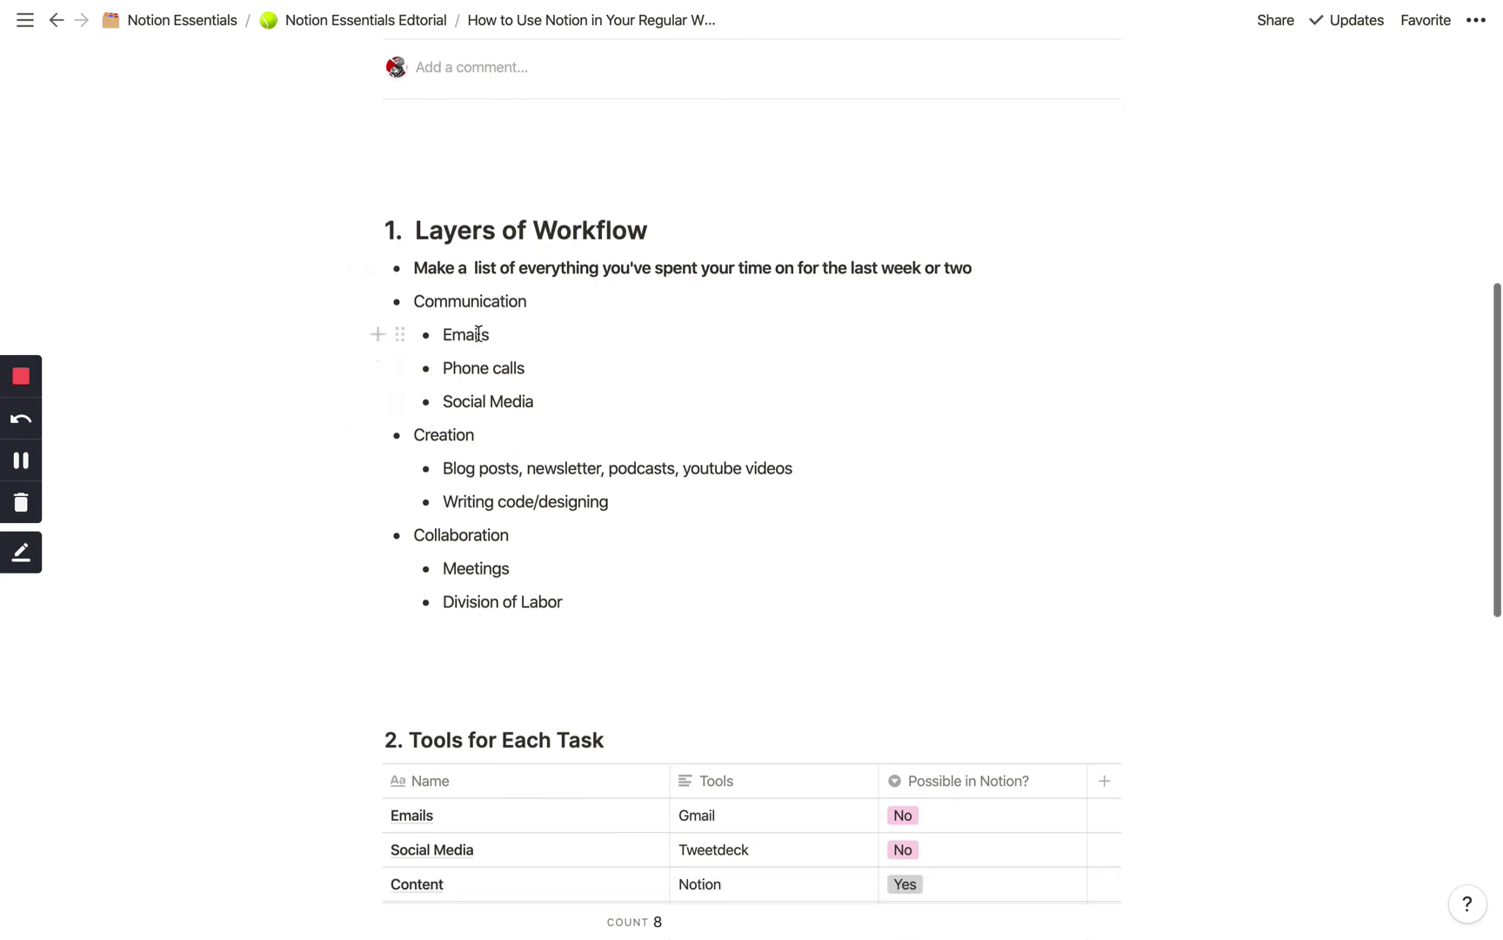
scroll(496, 346, "down", 1)
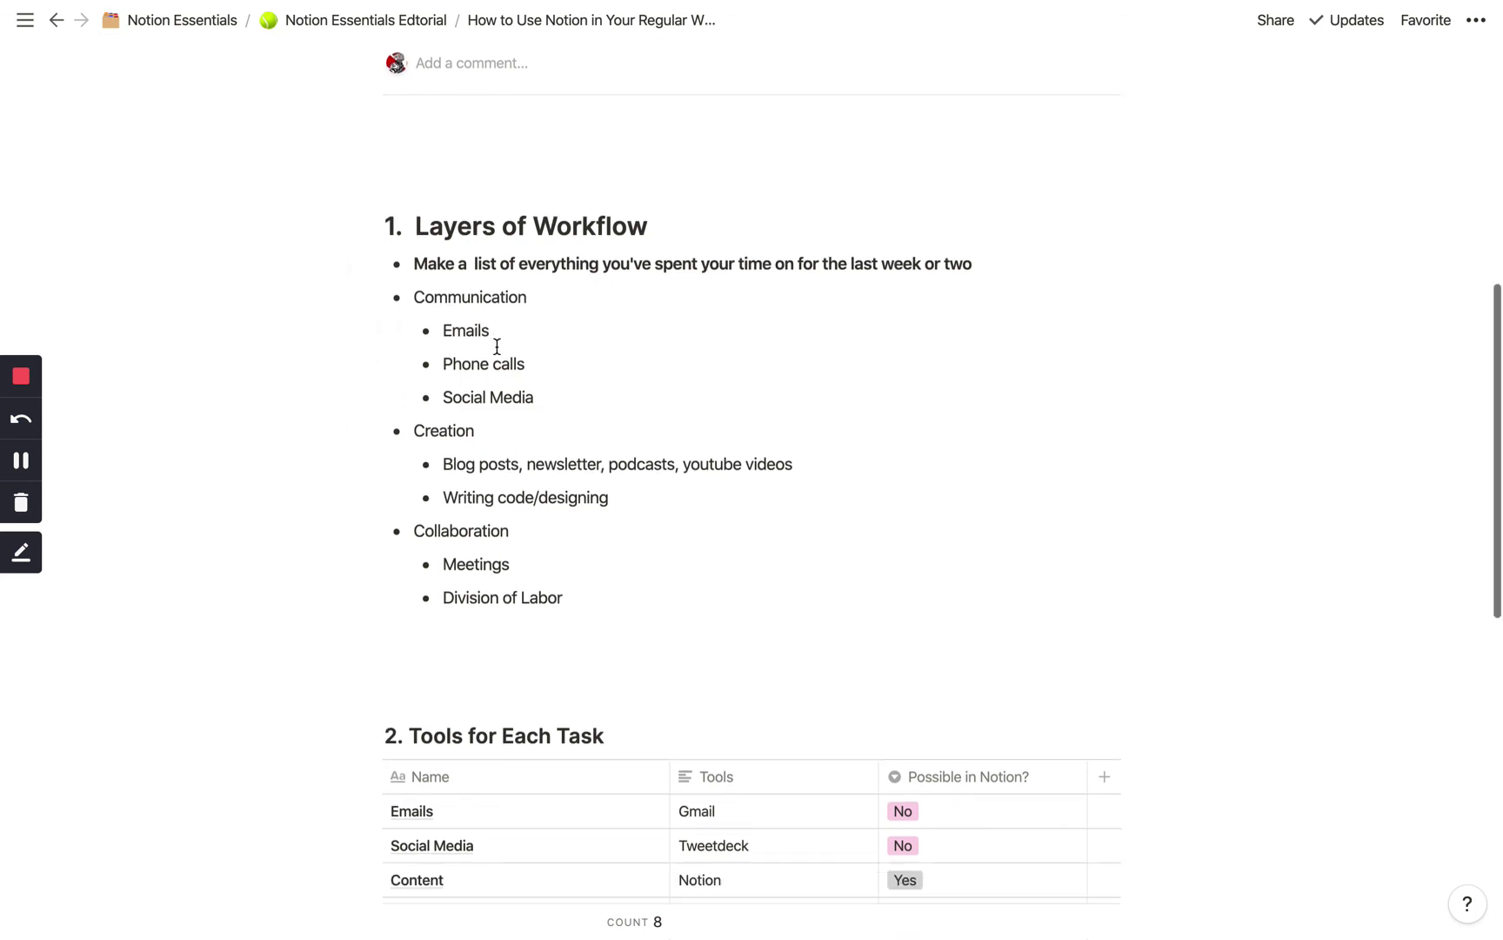
scroll(497, 347, "down", 8)
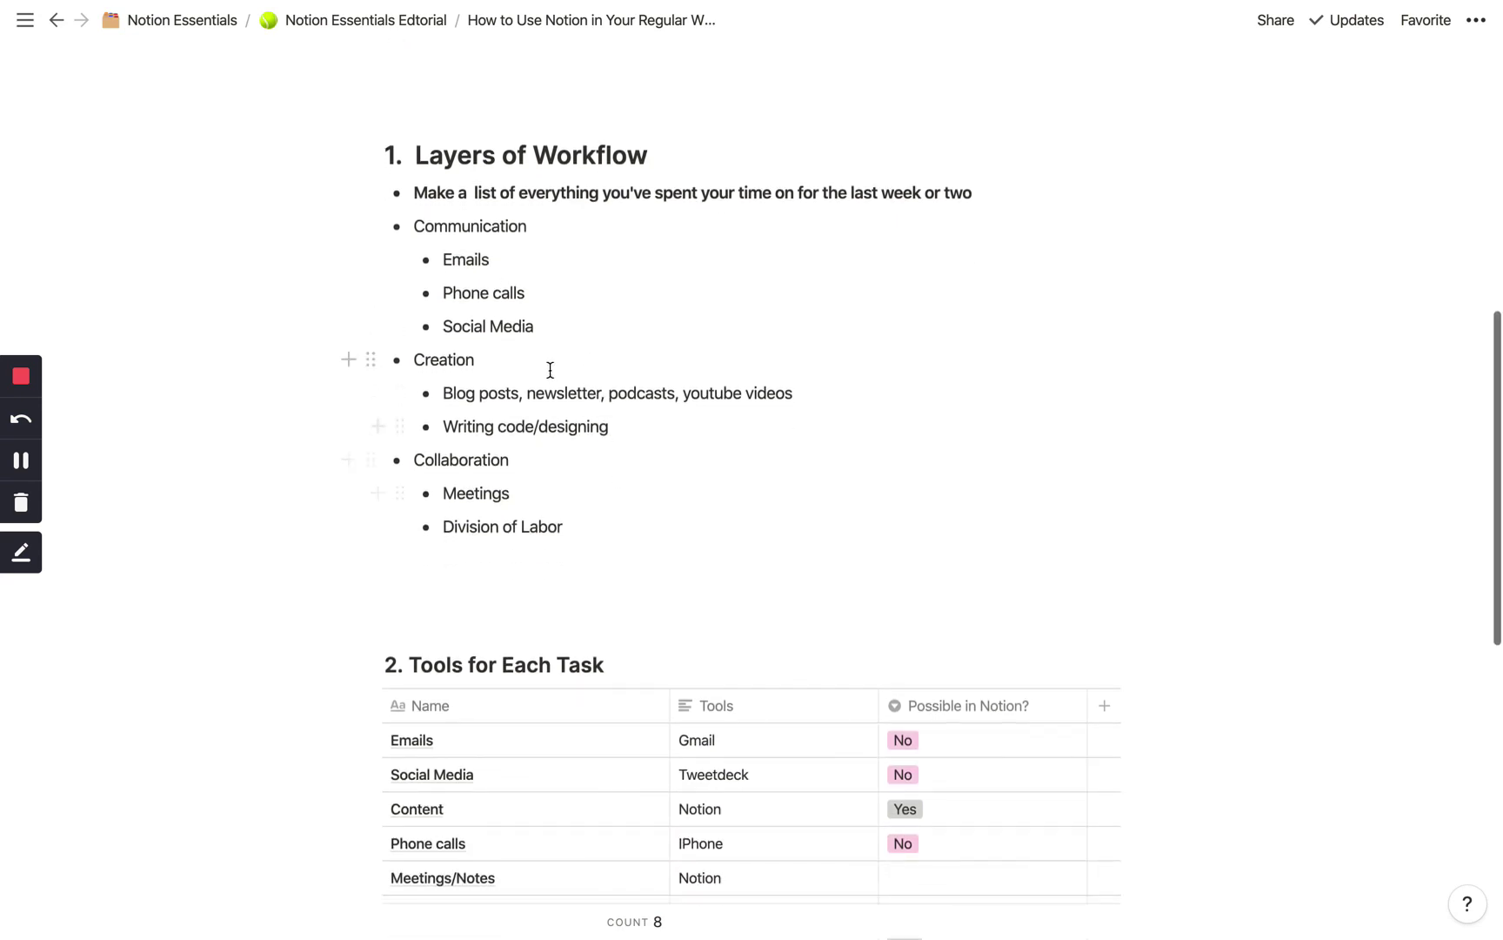
scroll(578, 393, "down", 1)
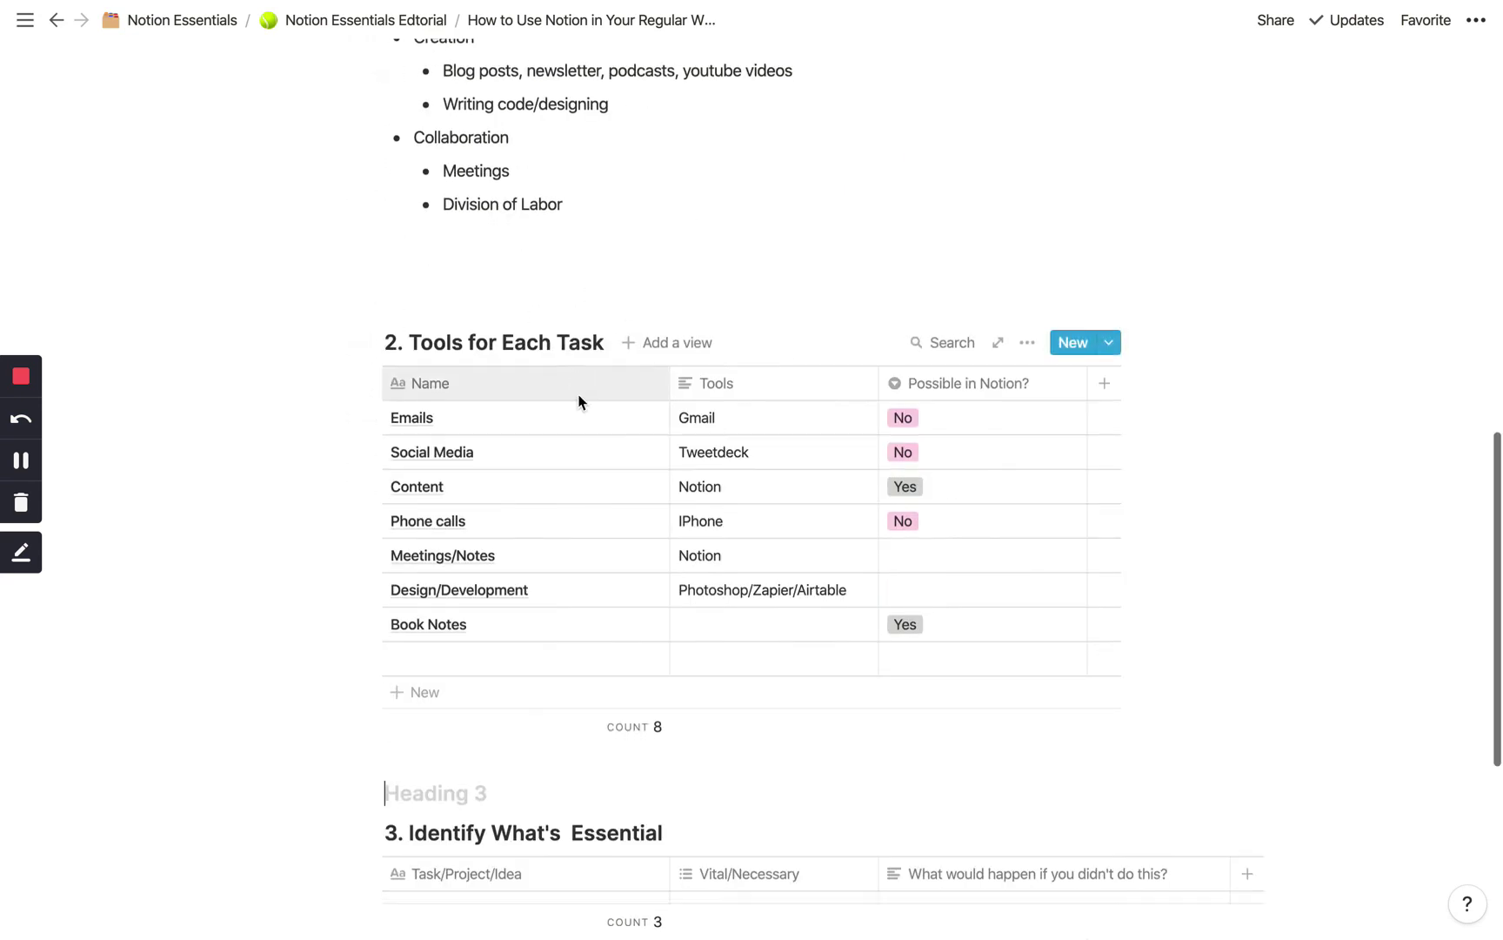
scroll(607, 409, "down", 7)
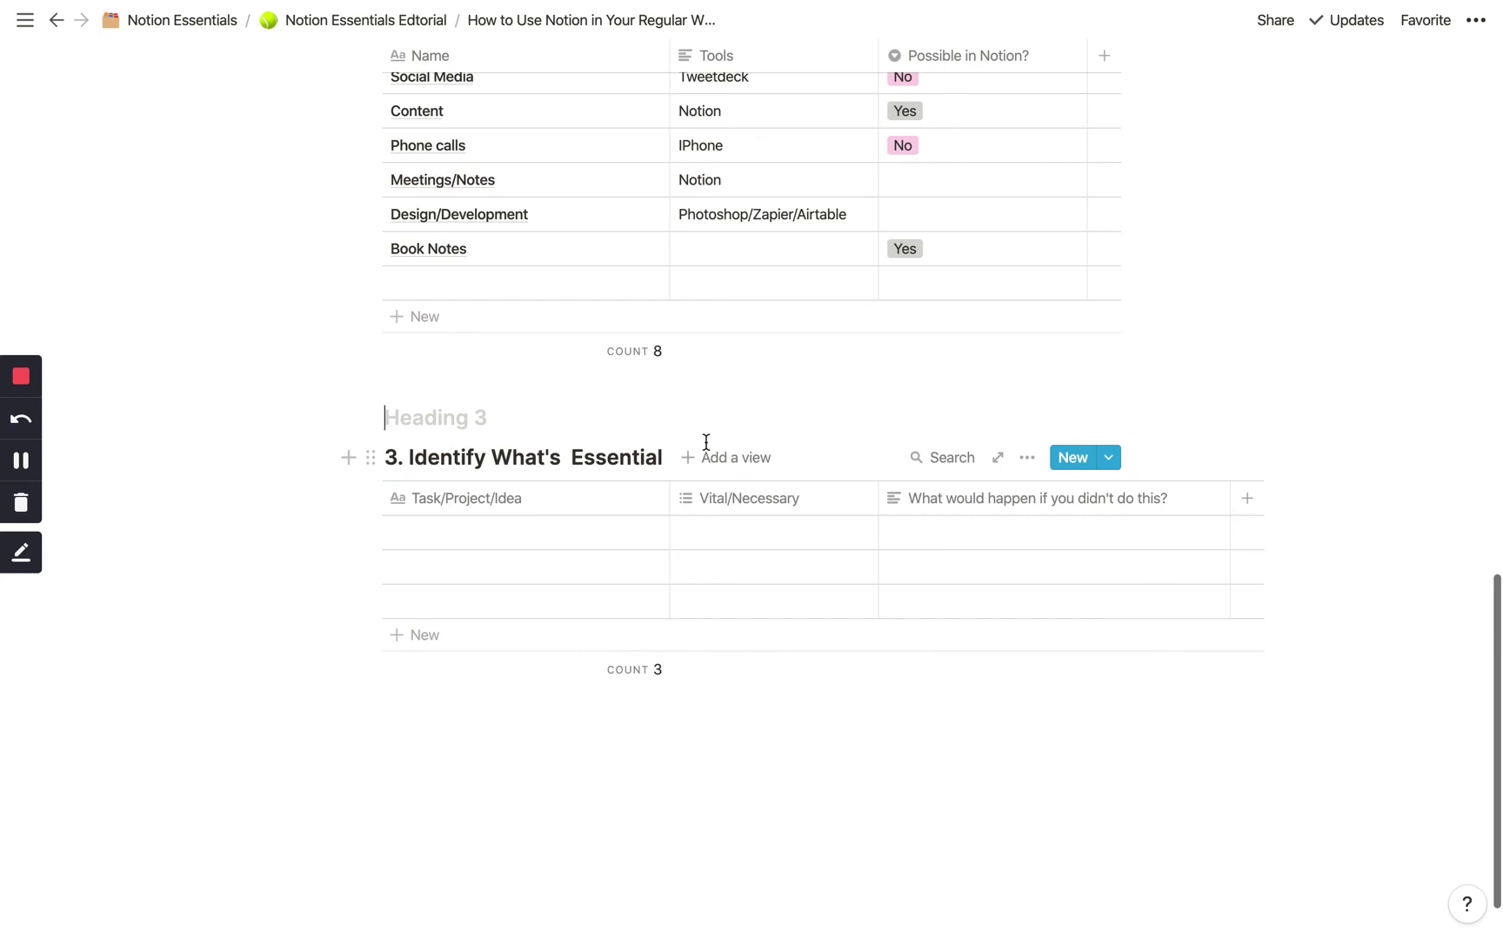
scroll(706, 442, "down", 2)
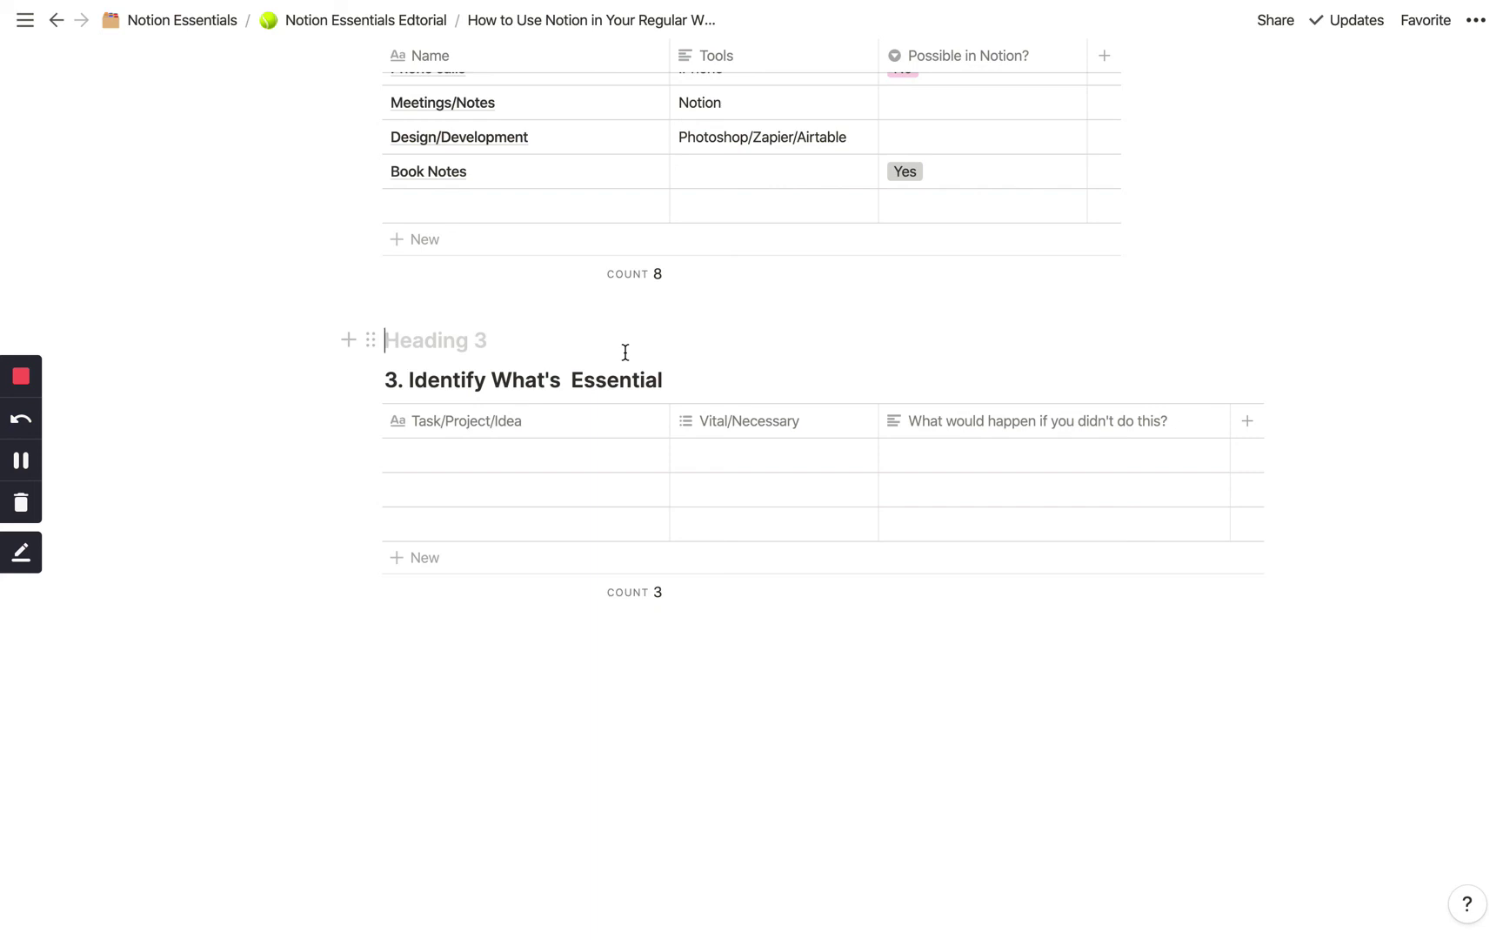
left_click(21, 376)
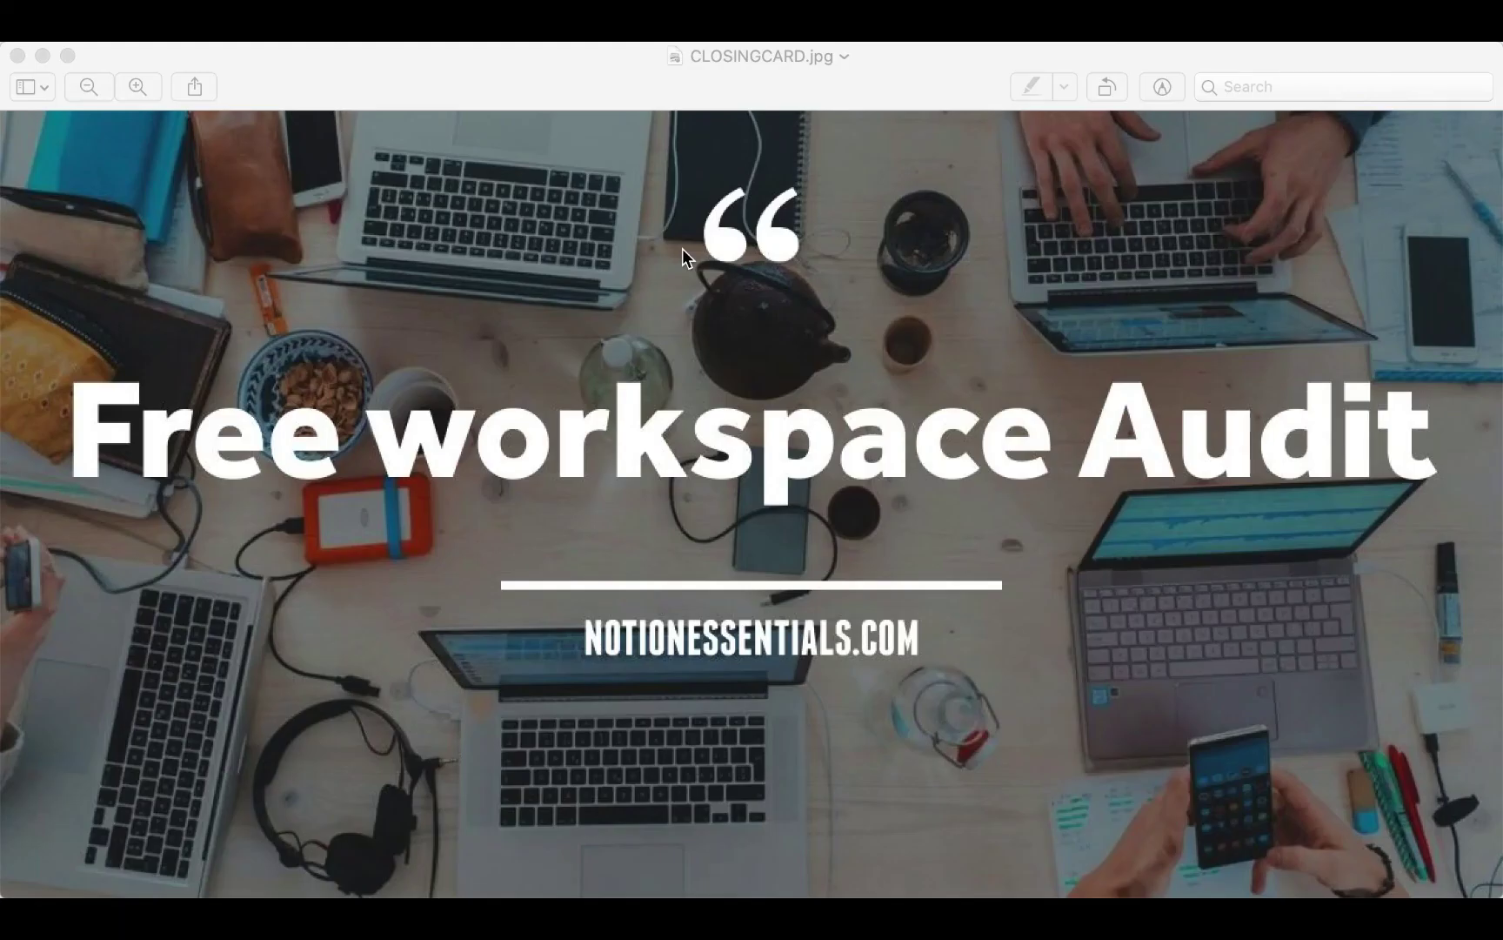